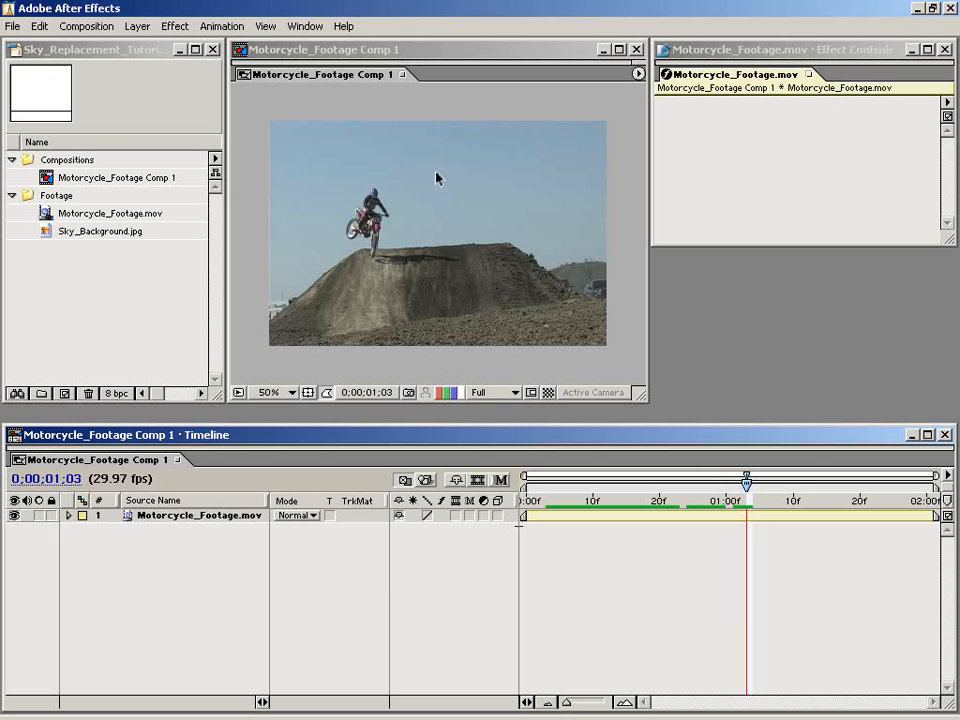
Step: Scrub the motorcycle footage back to its first frame and preview the Sky_Background.jpg image
drag(690, 505, 527, 505)
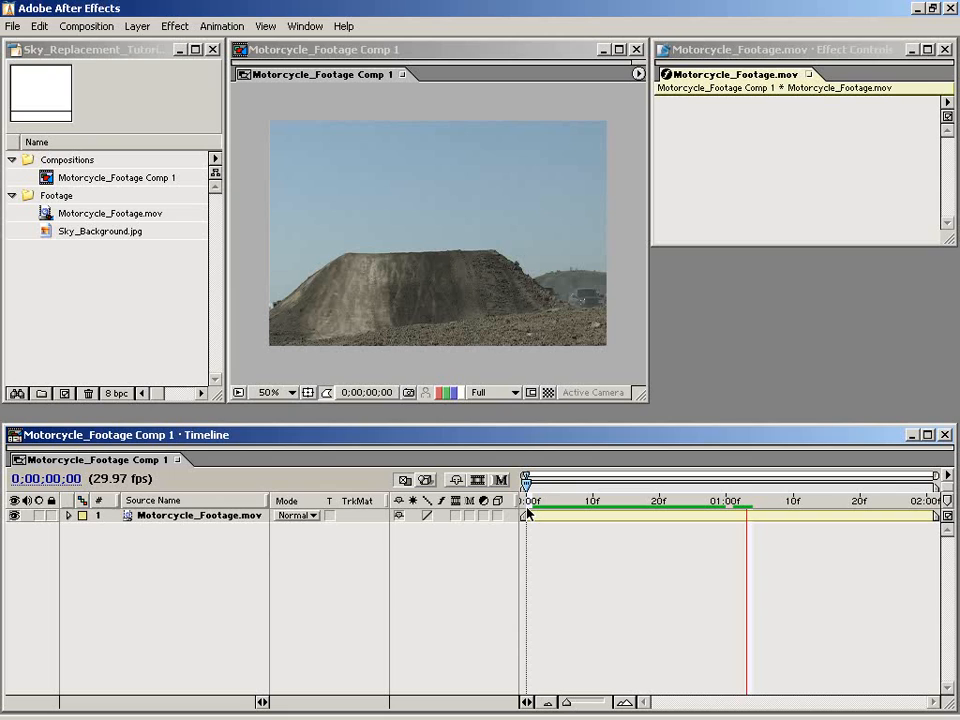
double_click(43, 231)
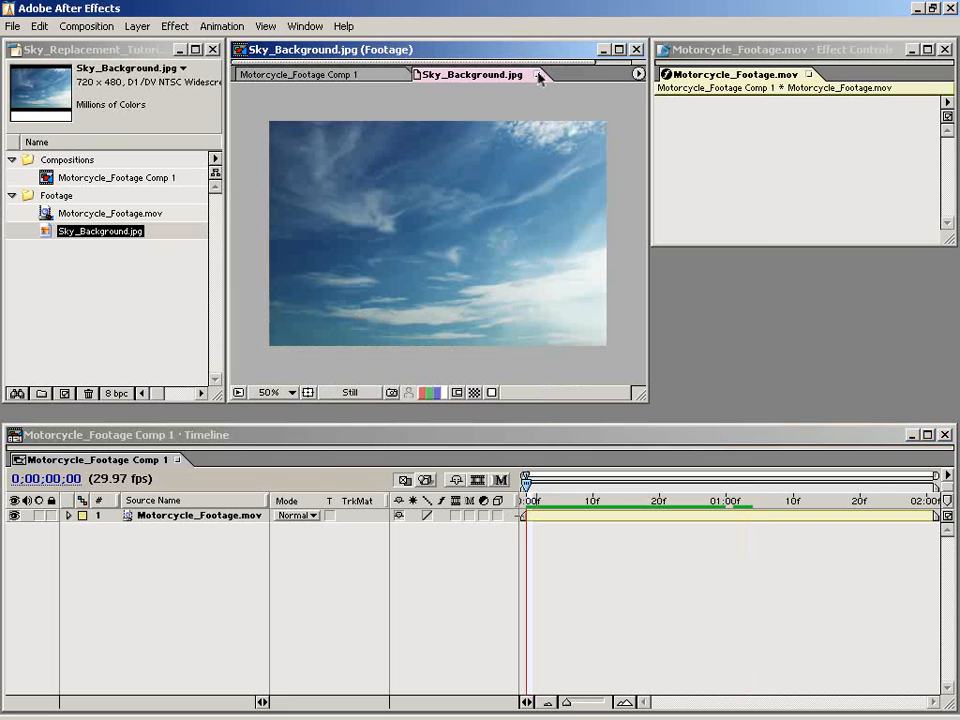
click(538, 79)
click(69, 257)
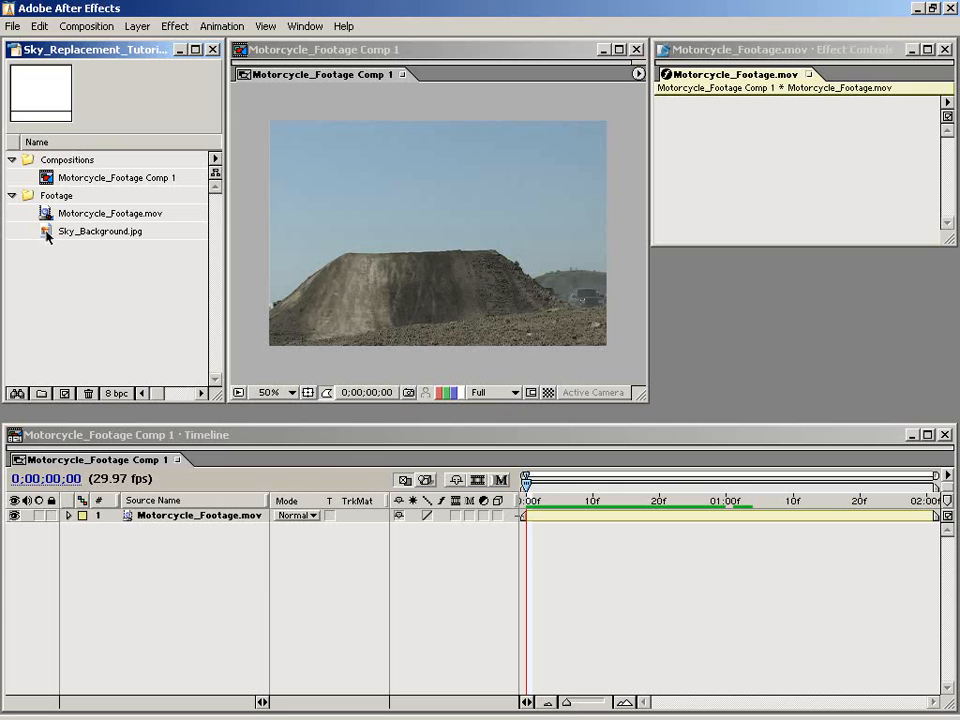
Step: Add Sky_Background.jpg to the composition as a layer above Motorcycle_Footage.mov, starting at 0;00;00;00
drag(47, 236, 531, 515)
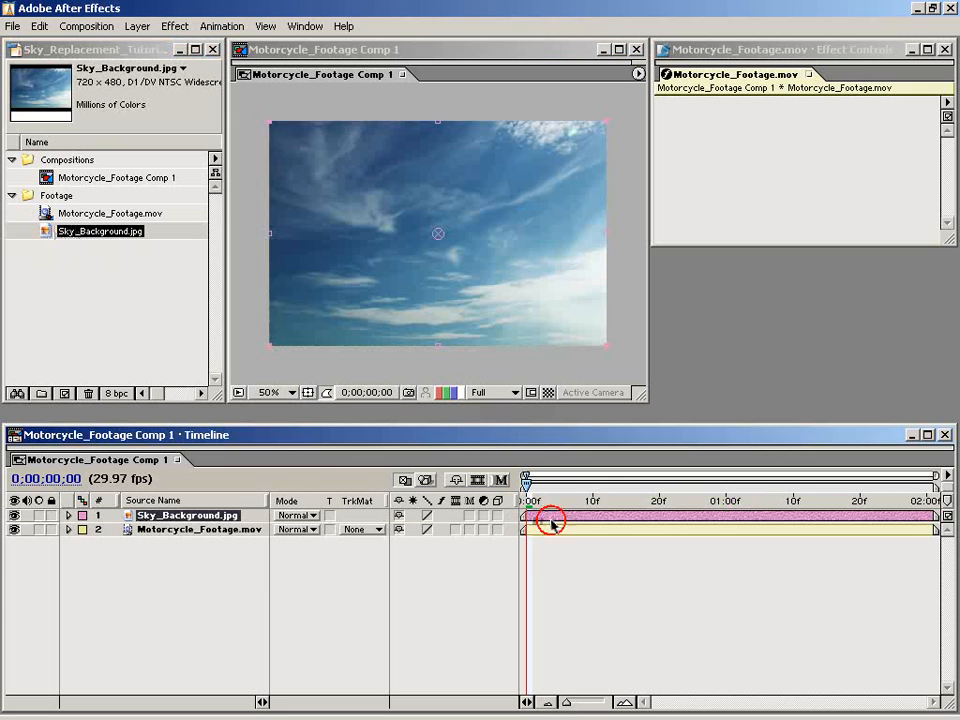
click(538, 521)
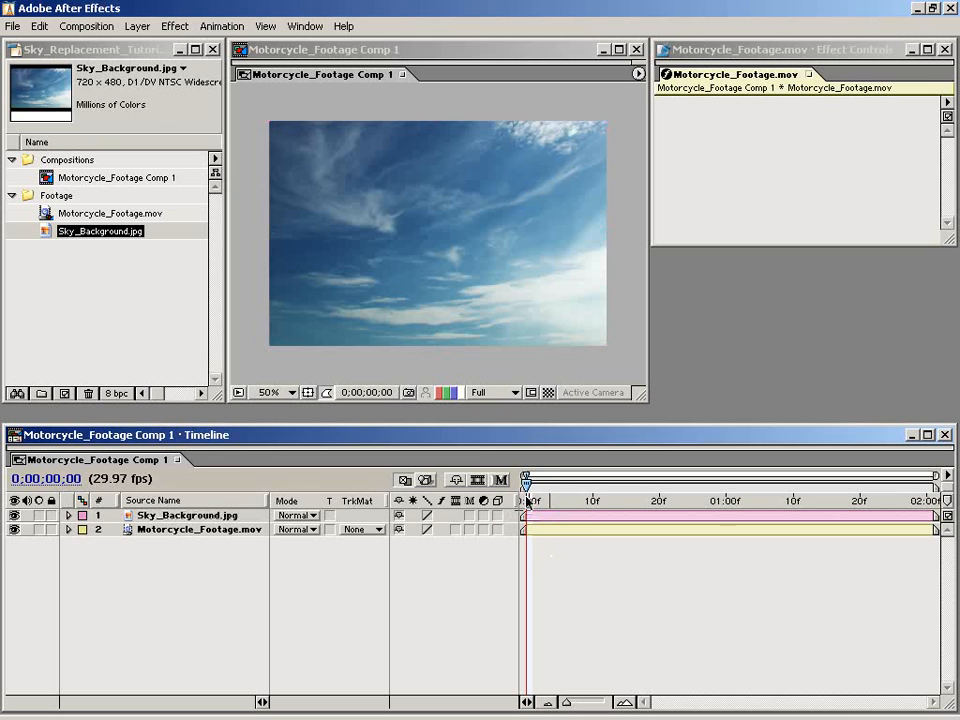
mouse_move(528, 502)
mouse_down()
mouse_move(560, 505)
mouse_move(526, 505)
mouse_up()
click(457, 283)
drag(457, 285, 464, 204)
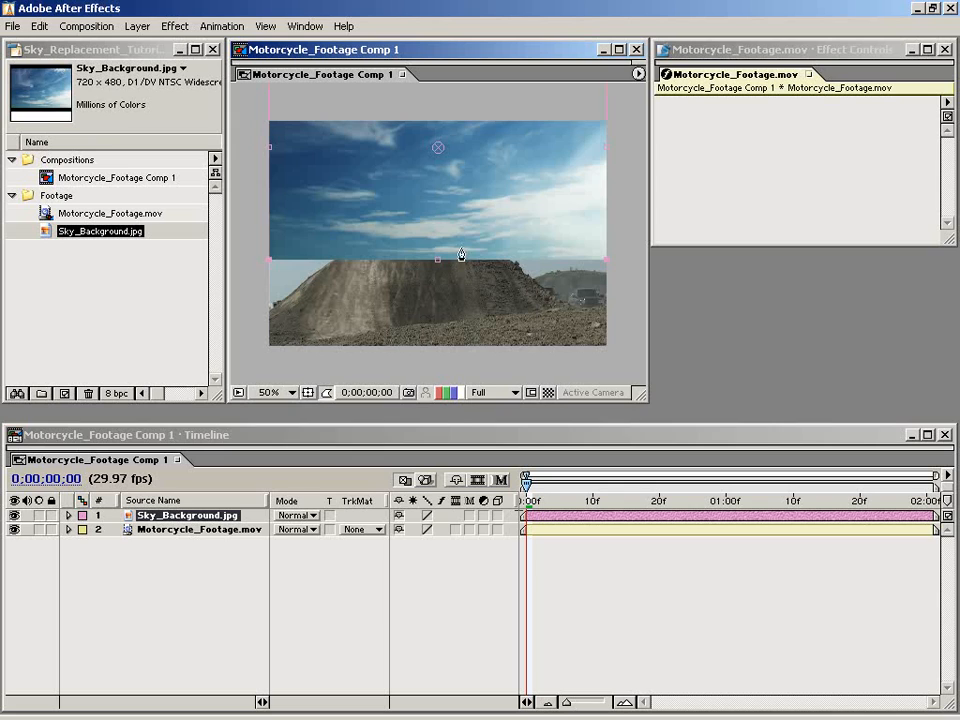
key(ctrl+z)
Step: Apply the Linear Wipe effect to the Sky_Background.jpg layer with a wipe angle of 0°
click(176, 26)
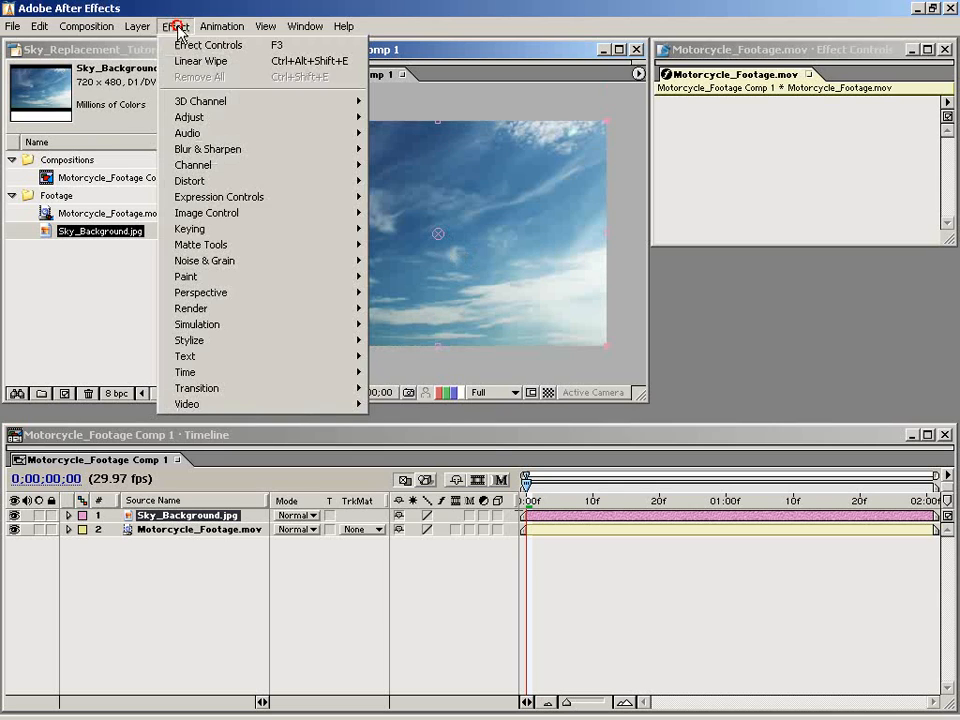
mouse_move(221, 392)
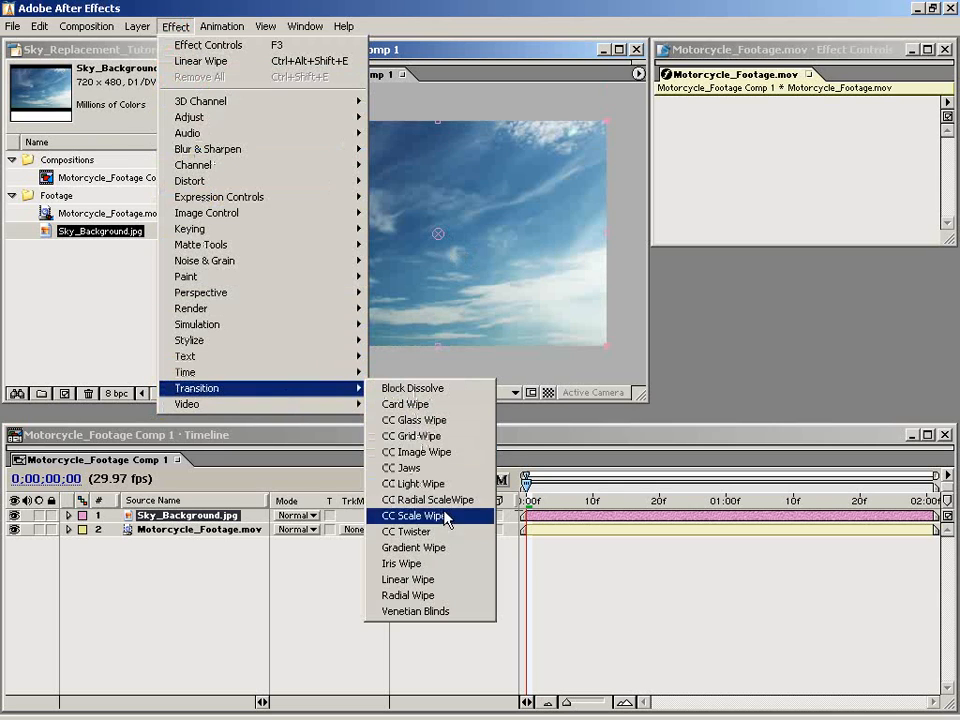
click(440, 579)
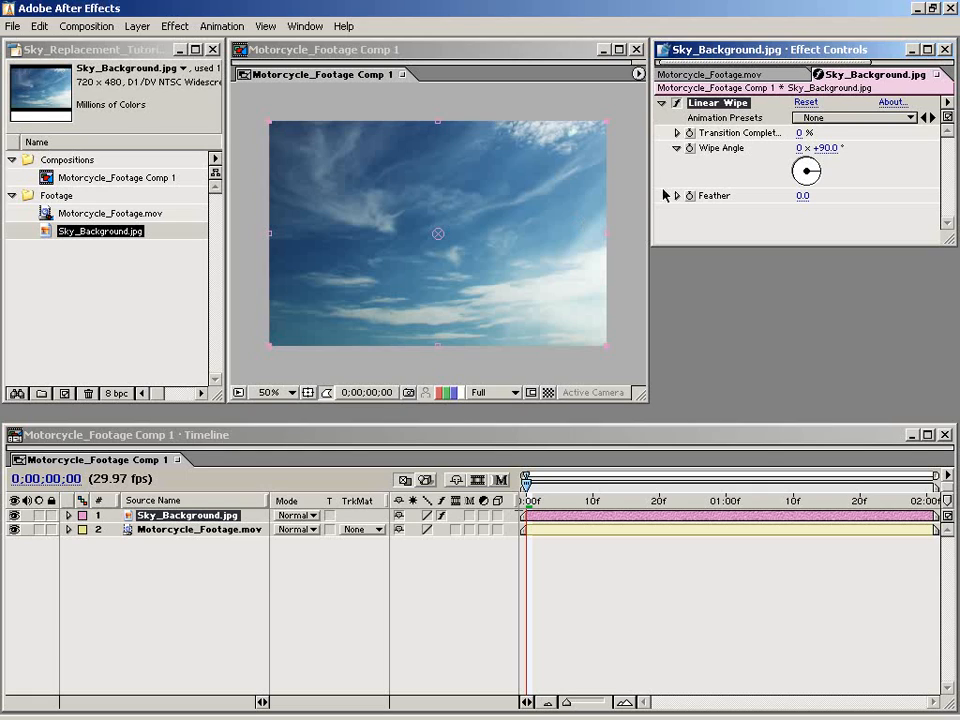
click(825, 148)
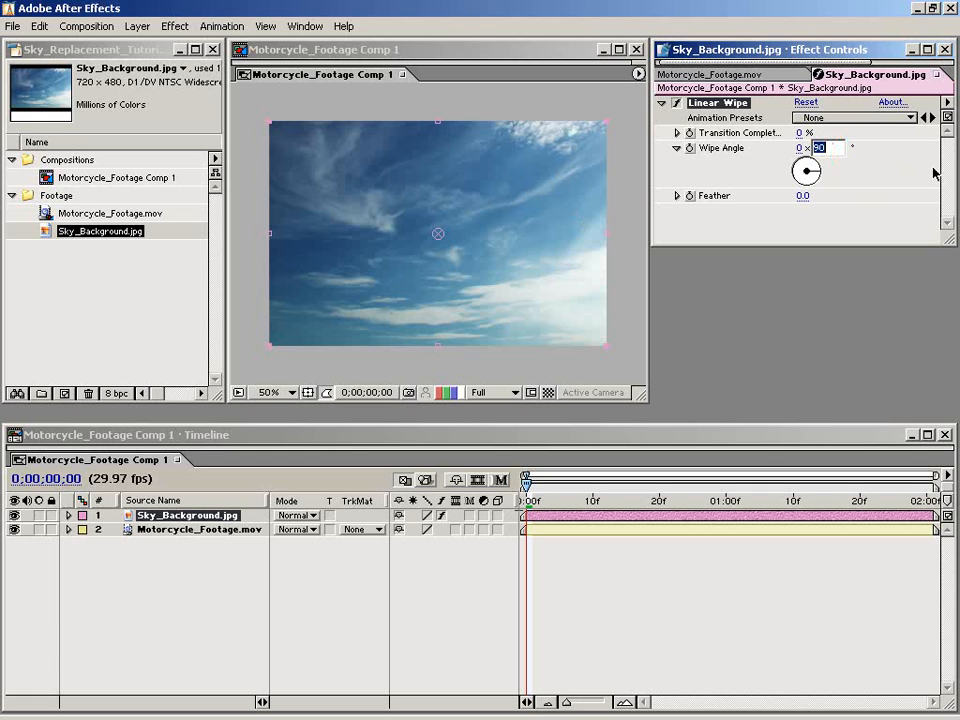
text(0)
key(Return)
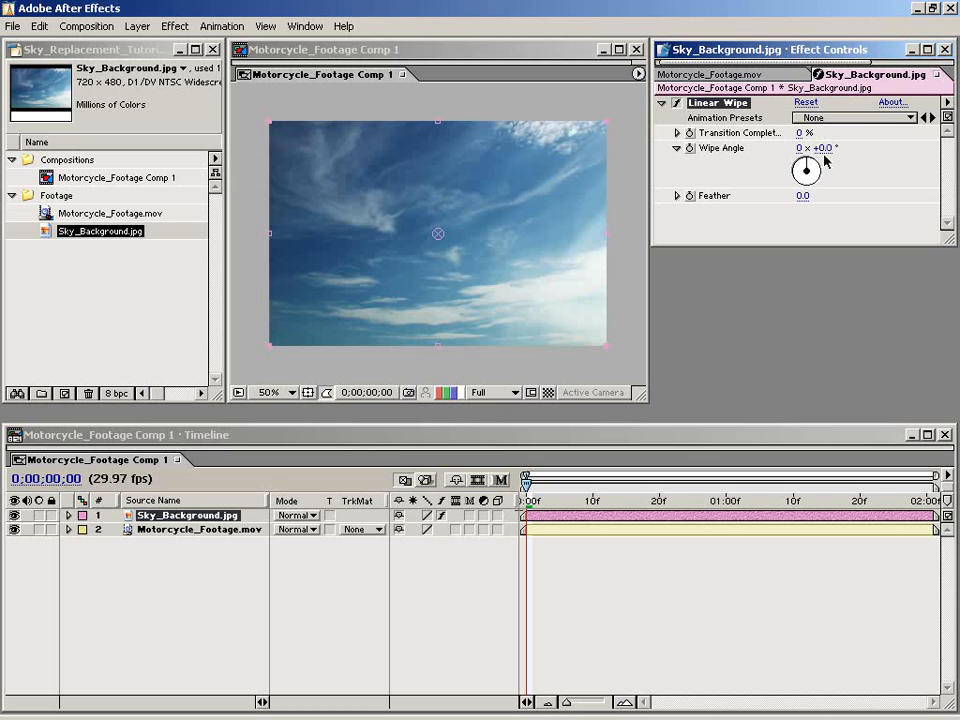
Step: Set the Linear Wipe's transition completion to 30% and its feather to 179
click(799, 133)
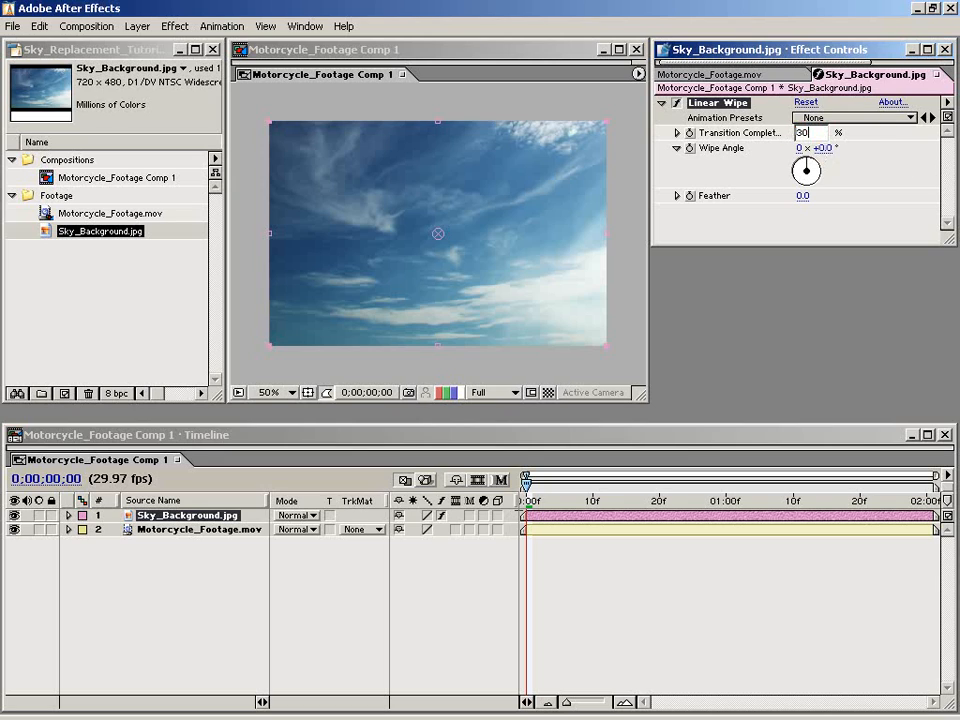
text(30)
key(Return)
drag(803, 196, 898, 176)
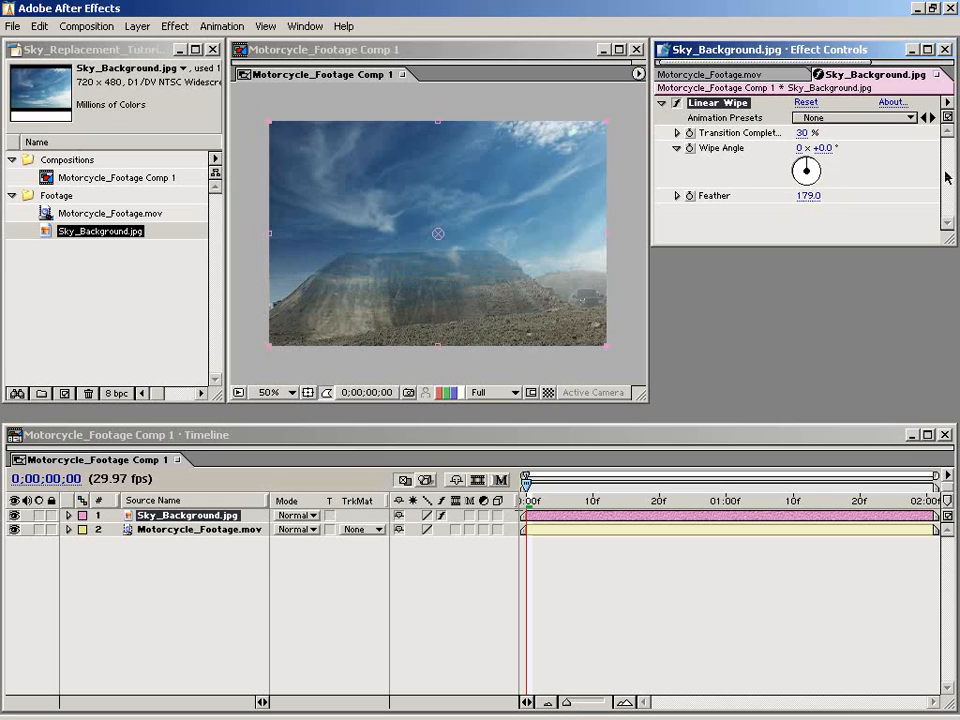
Step: Move the sky layer straight up in the composition so its feathered lower edge meets the top of the dirt mound
drag(446, 229, 448, 173)
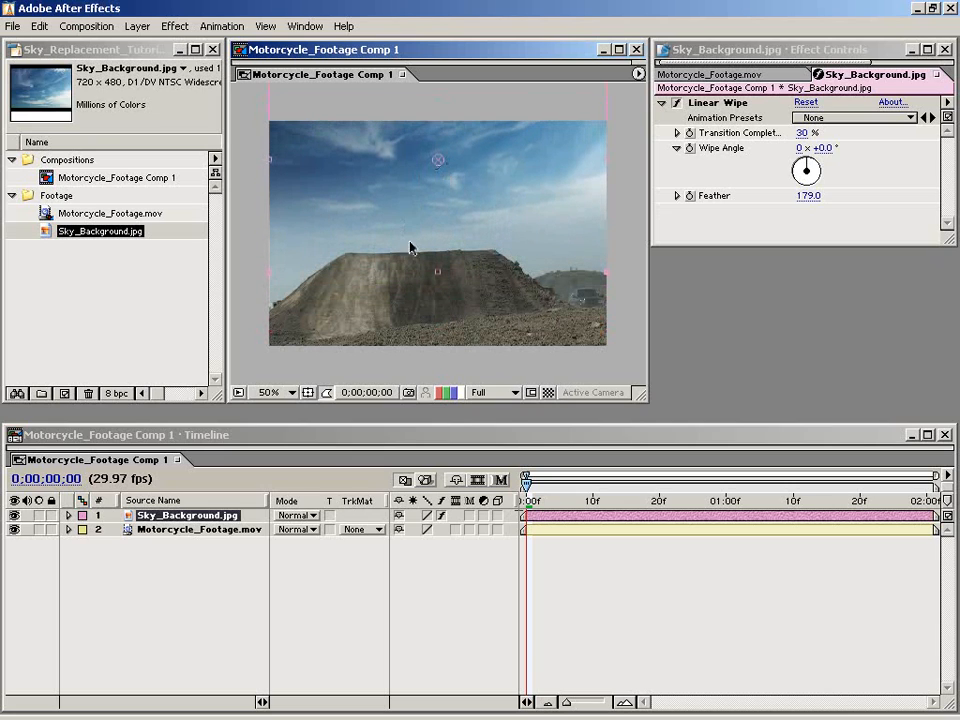
click(561, 568)
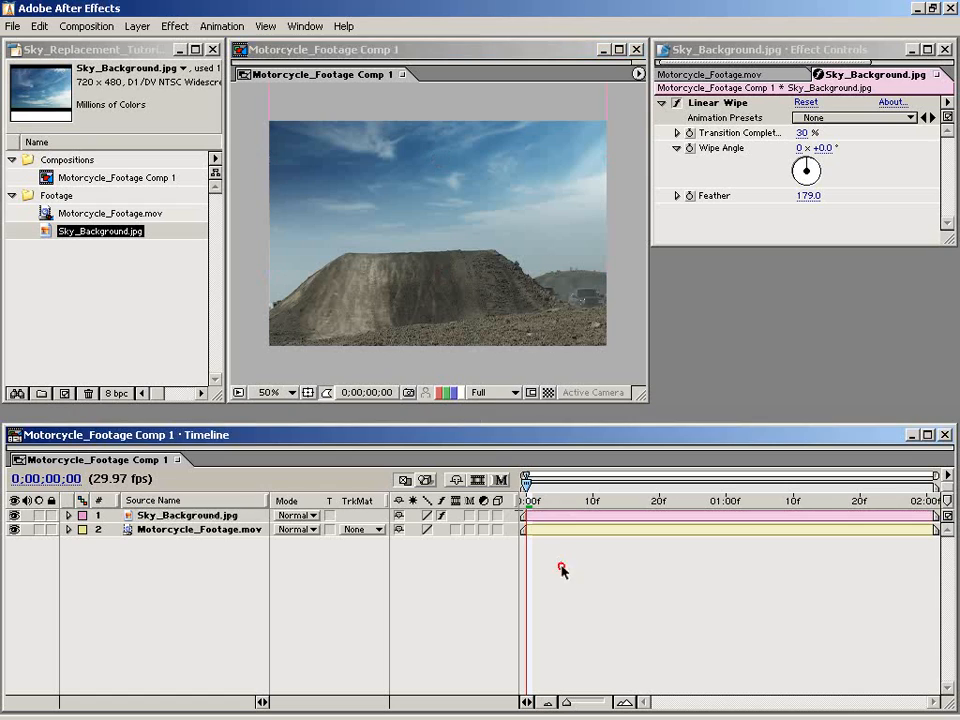
Step: Preview the composite over time to examine how the static sky sits against the moving motorcycle footage
drag(527, 480, 450, 493)
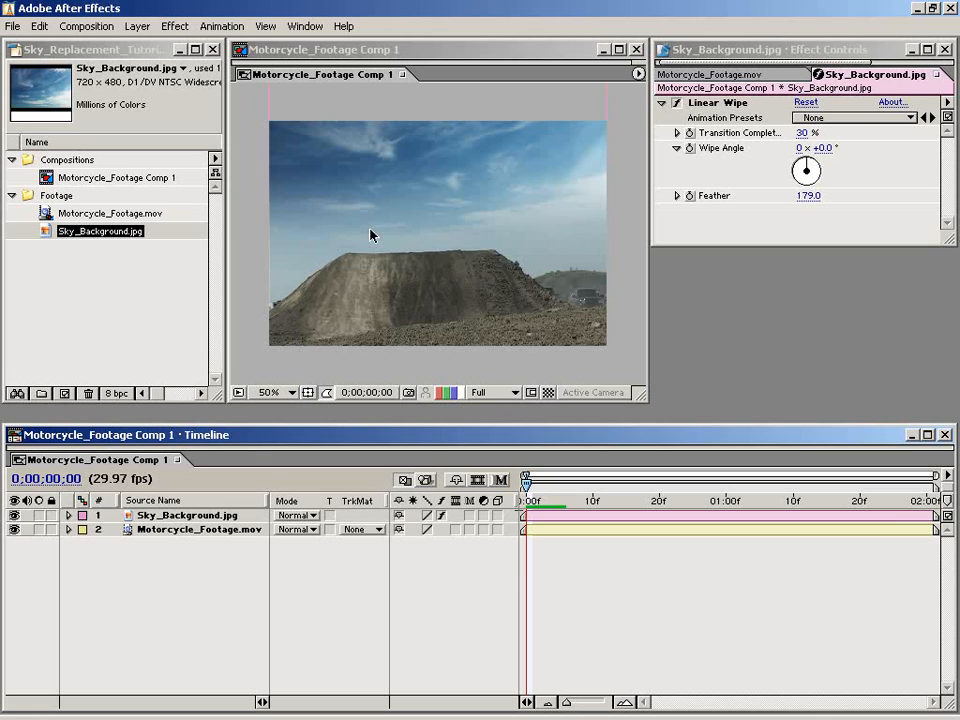
key(comma)
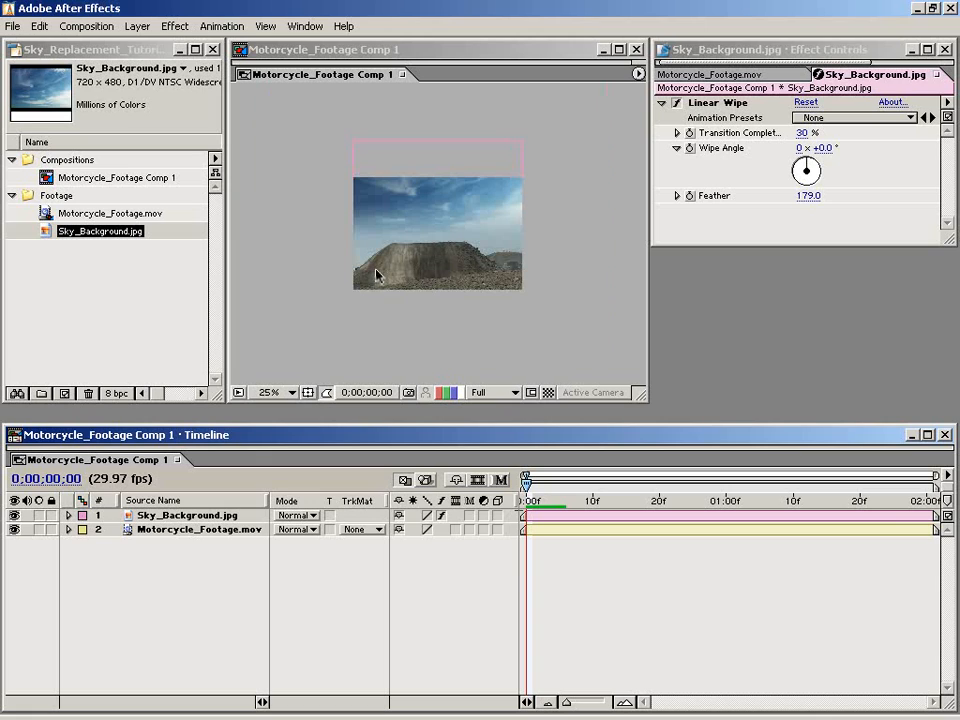
click(475, 336)
key(period)
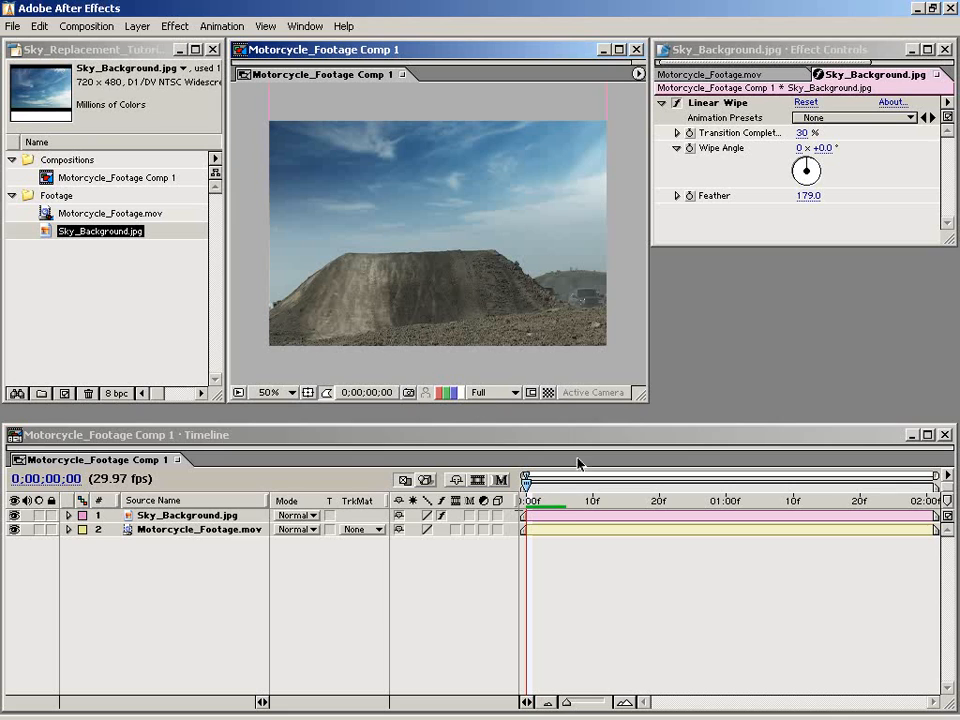
click(553, 507)
mouse_move(551, 507)
mouse_down()
mouse_move(912, 508)
mouse_move(547, 515)
mouse_move(931, 517)
mouse_move(538, 515)
mouse_up()
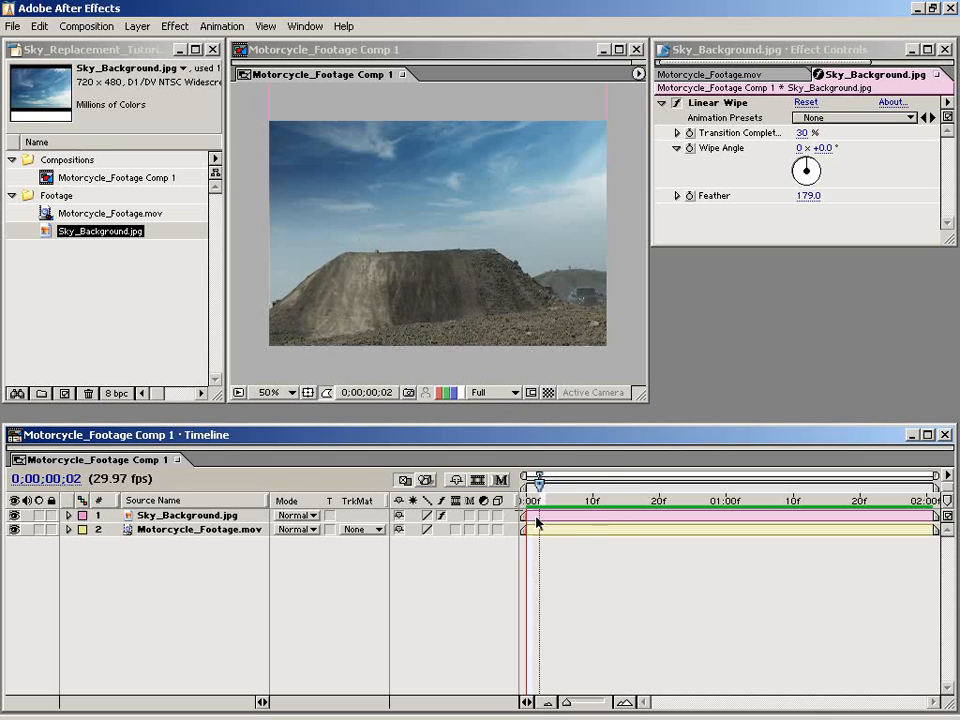
click(189, 515)
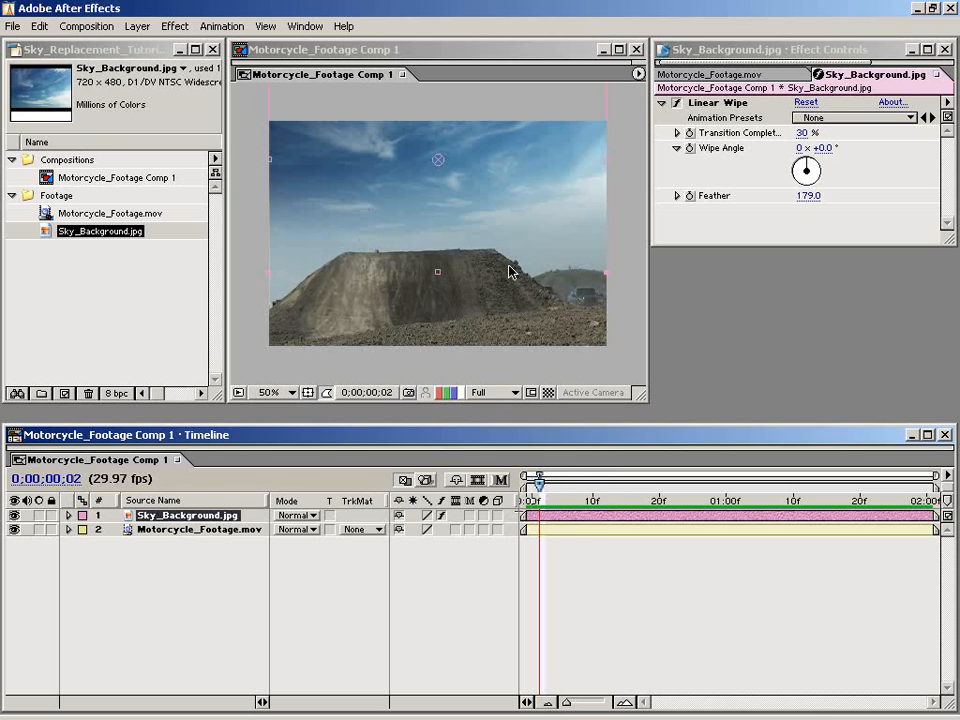
Step: At 0;00;00;21, show the Tracker Controls and start a motion track on the Motorcycle_Footage.mov layer
drag(546, 505, 666, 510)
click(210, 529)
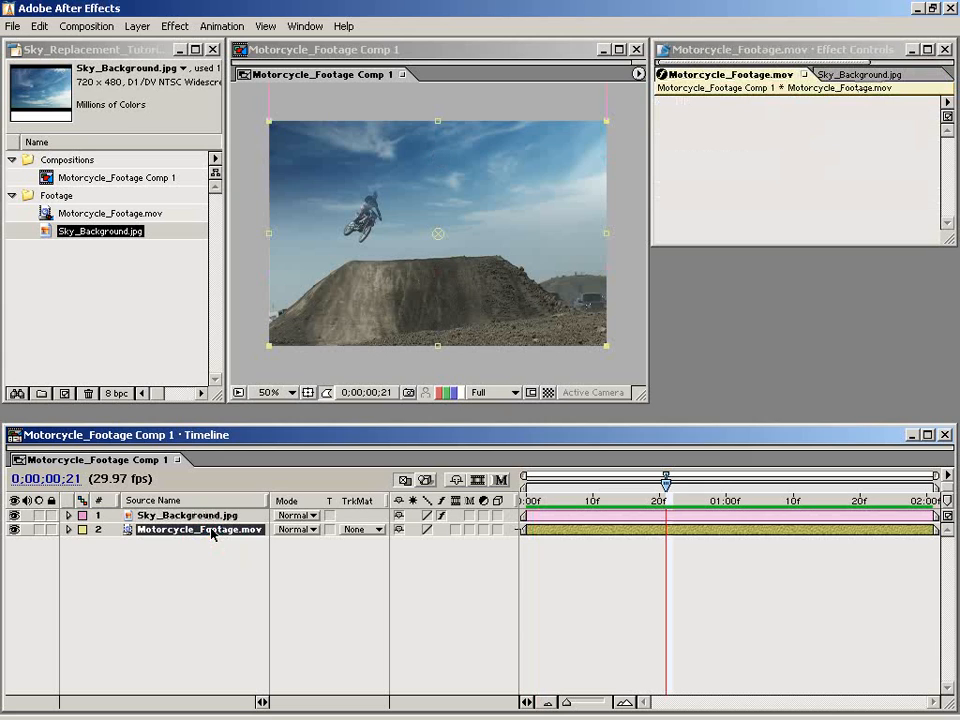
click(233, 587)
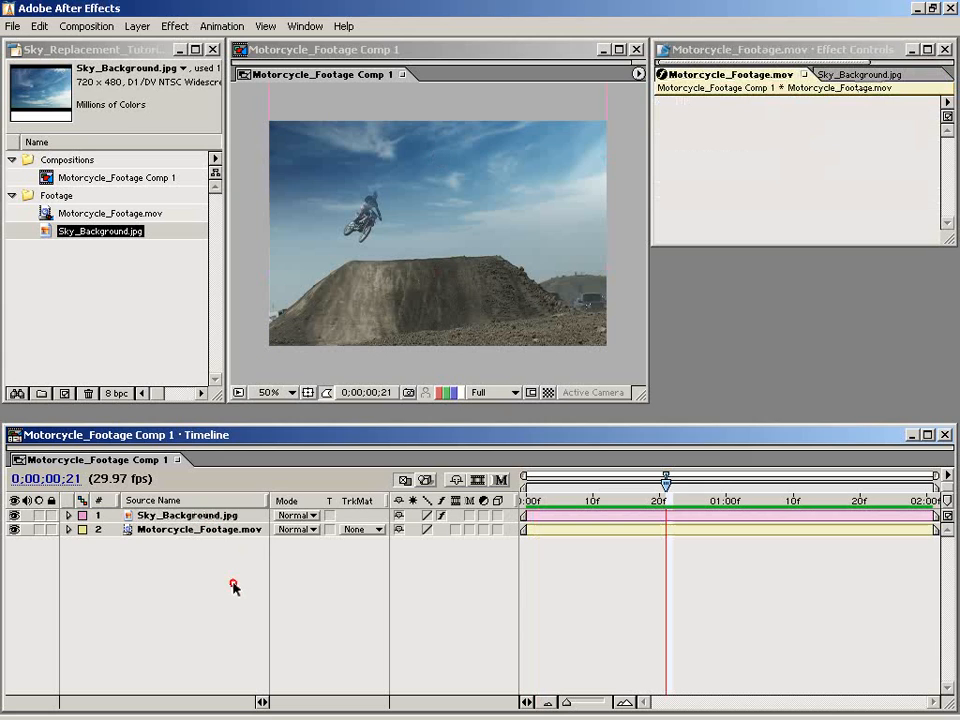
click(190, 532)
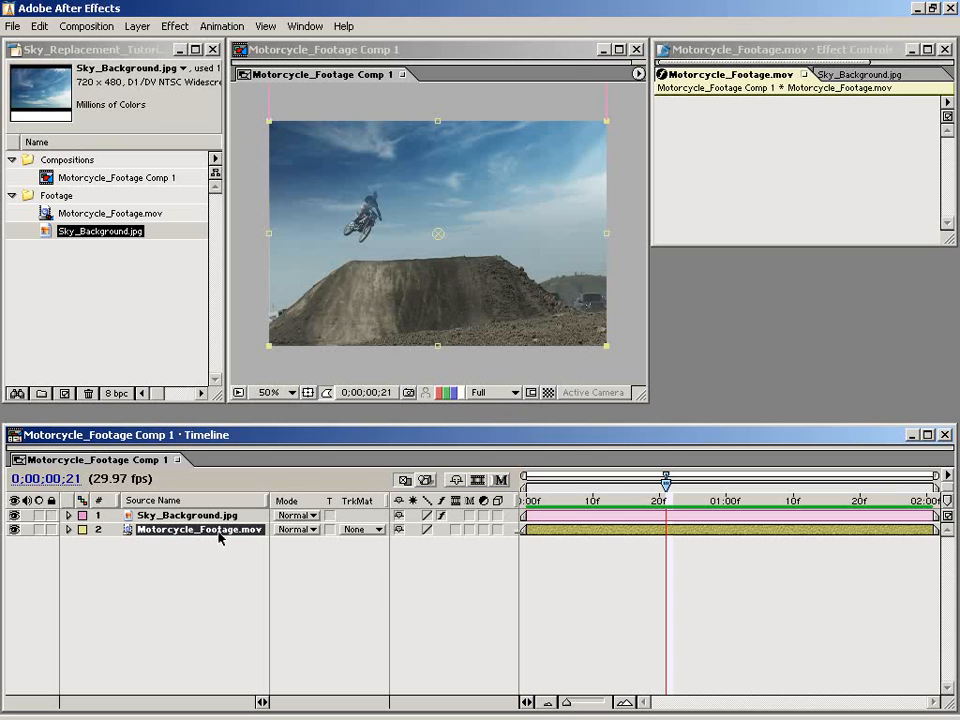
click(302, 26)
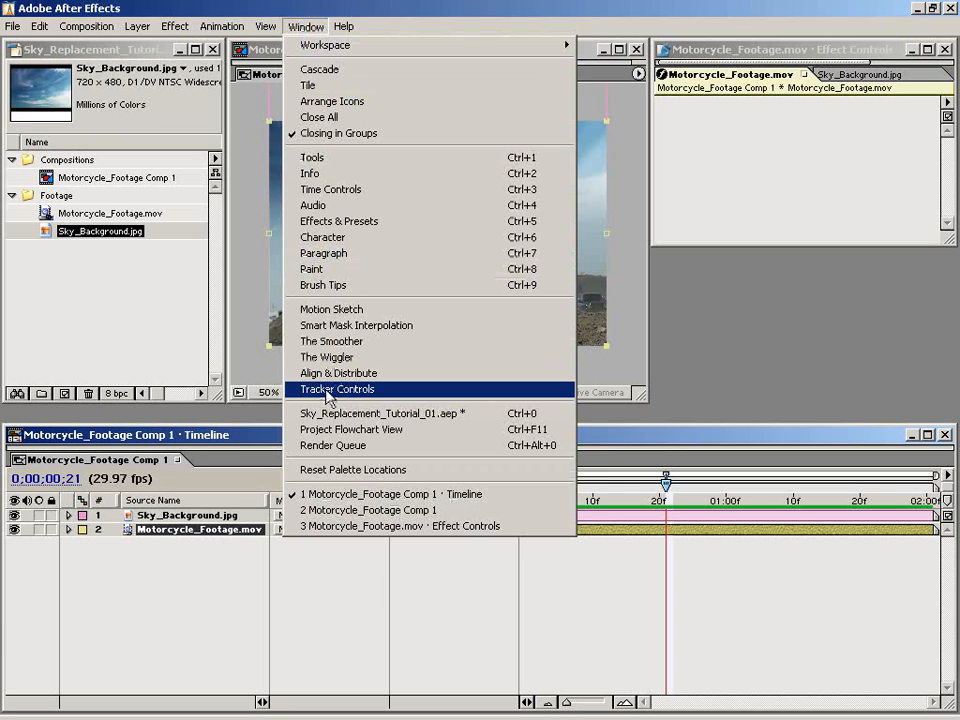
click(373, 389)
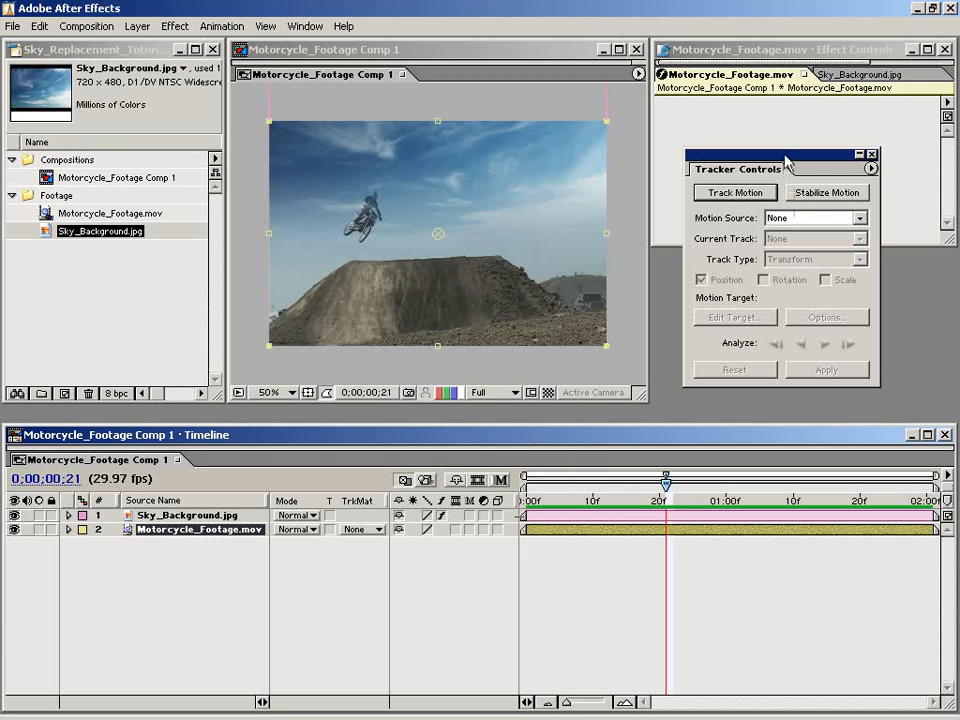
drag(788, 158, 756, 147)
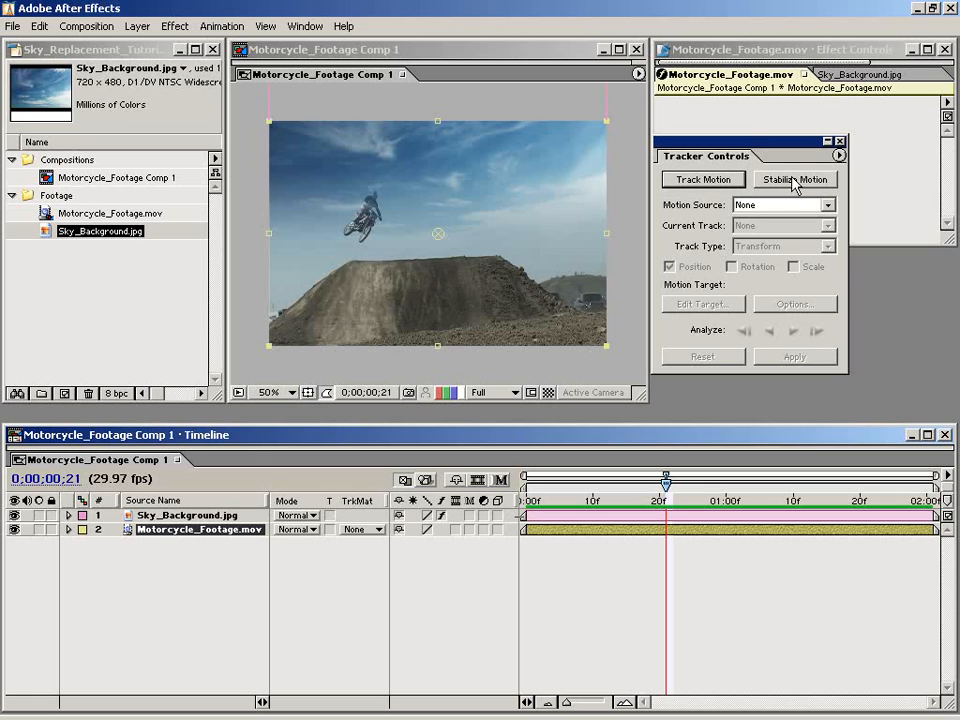
click(708, 180)
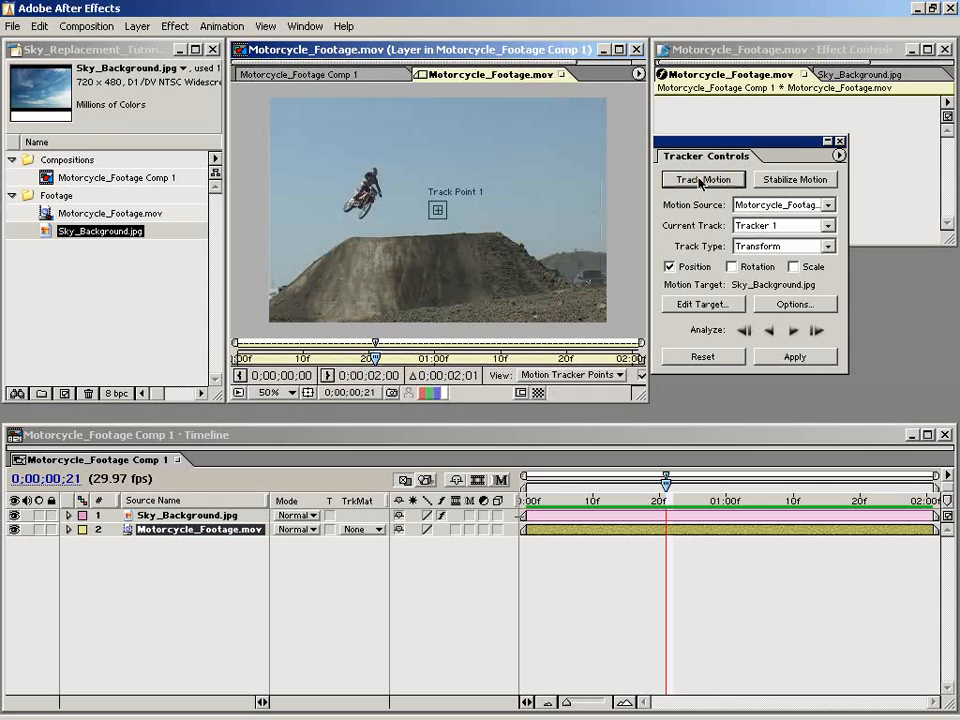
drag(678, 141, 724, 145)
Step: Place Track Point 1 on the small bush along the crest of the distant hill beside the dirt mound
drag(512, 241, 462, 232)
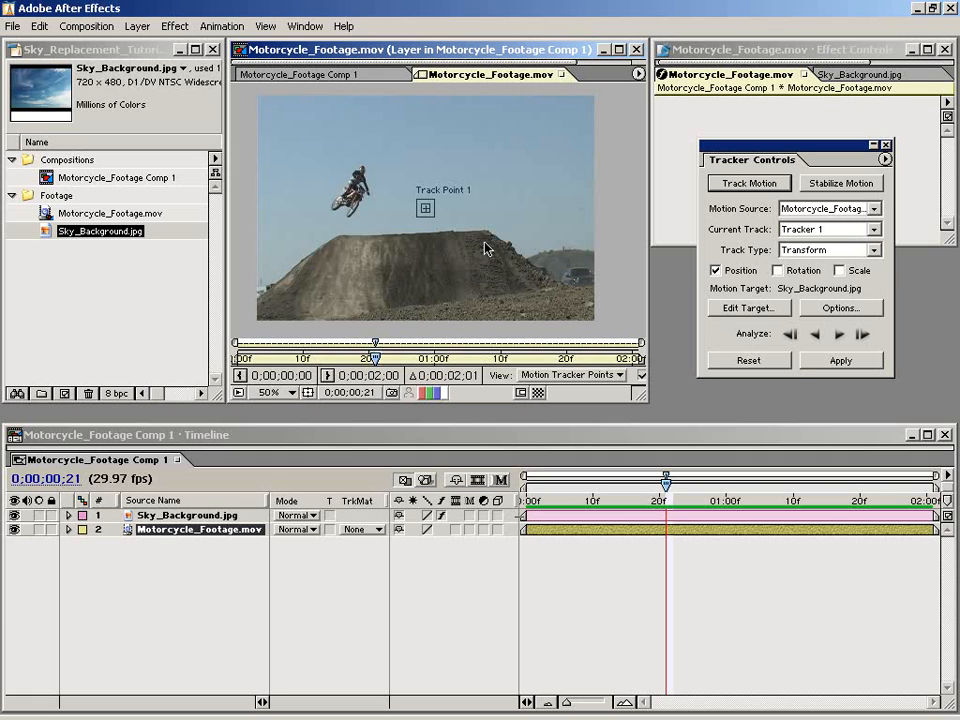
drag(484, 243, 449, 236)
key(.)
drag(542, 267, 403, 264)
key(comma)
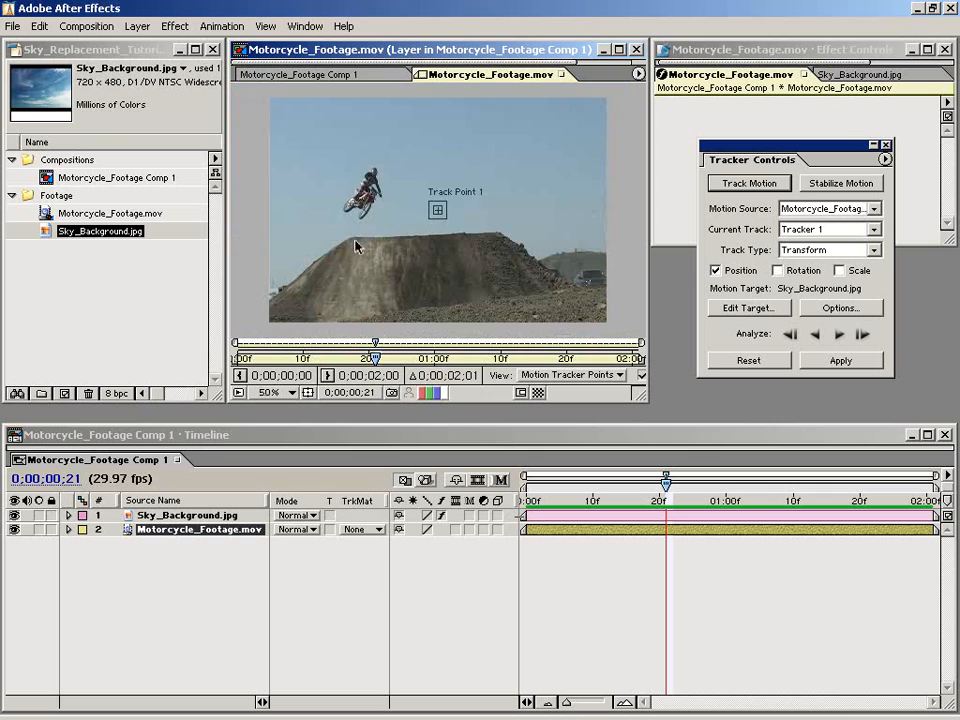
drag(506, 233, 441, 225)
key(period)
drag(316, 197, 514, 249)
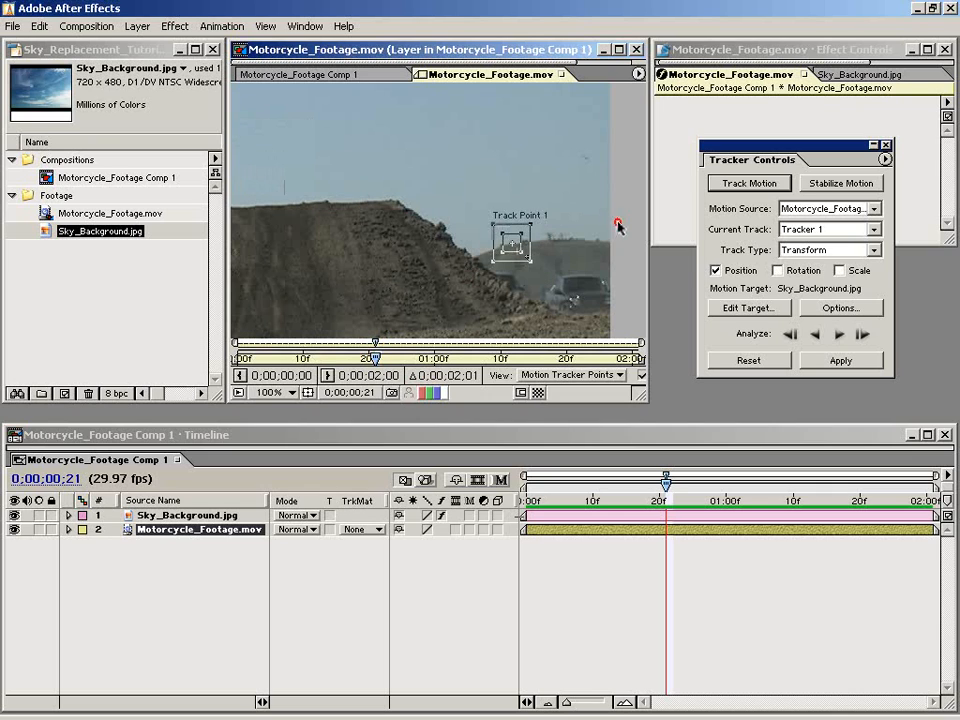
key(period)
key(period)
drag(597, 309, 350, 177)
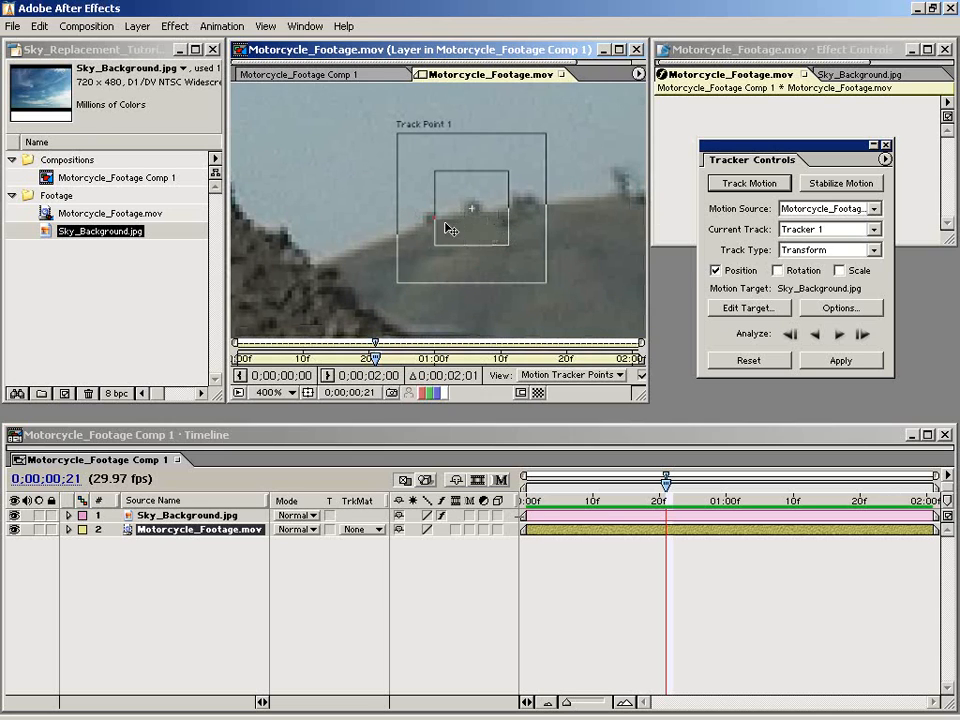
key(comma)
key(comma)
Step: Configure the motion tracker options to use the Luminance channel, without Process Before Match or Track Fields, adapting the feature below 80% confidence
click(841, 308)
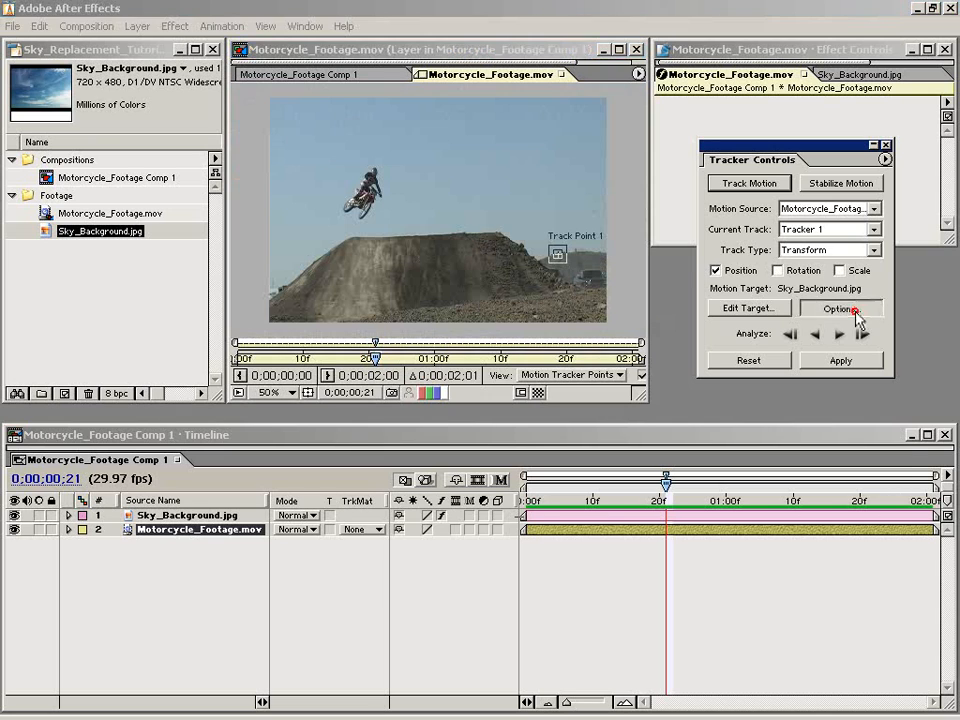
drag(597, 283, 355, 253)
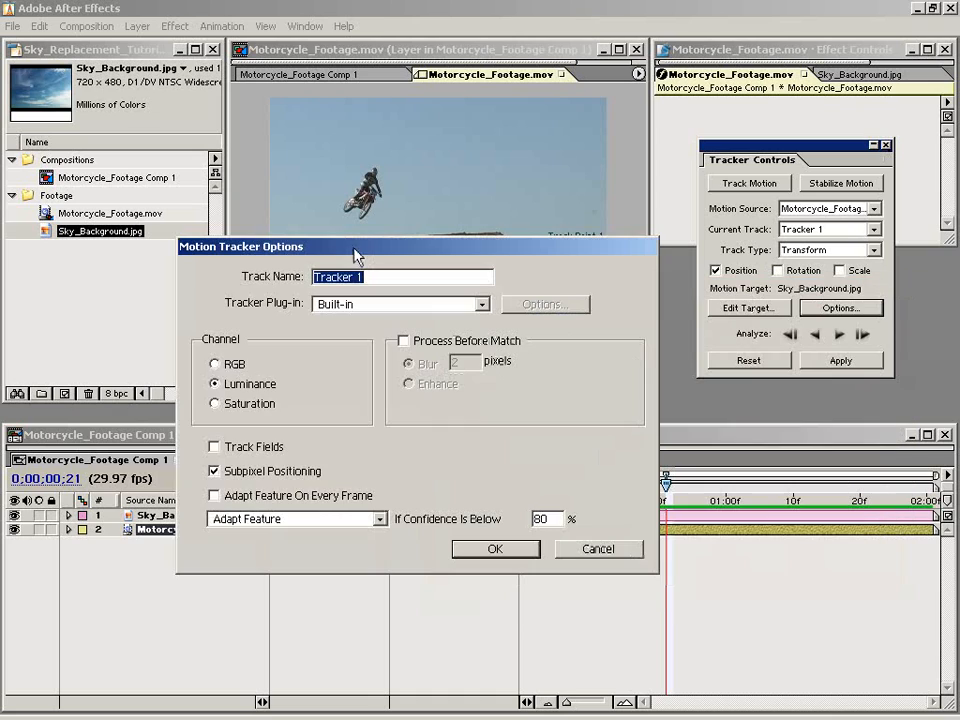
click(221, 388)
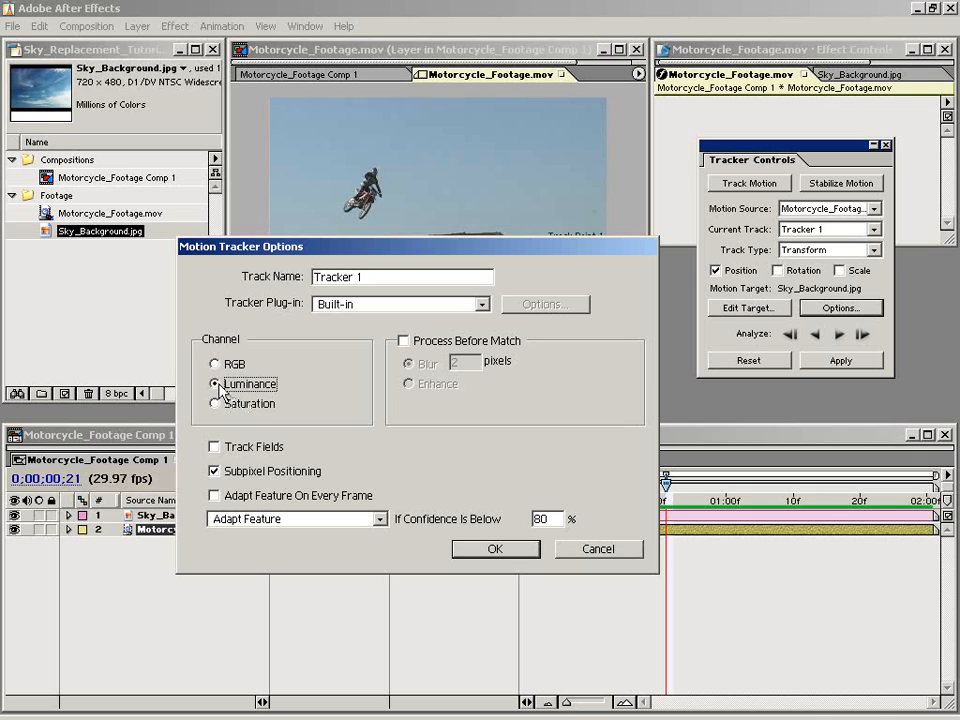
click(403, 341)
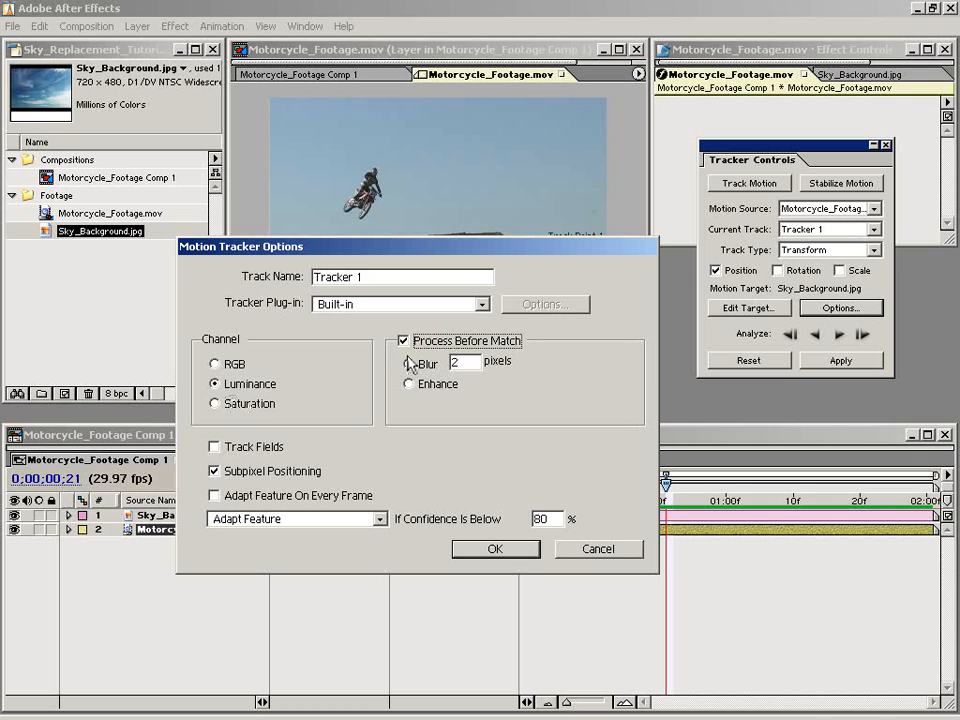
click(409, 384)
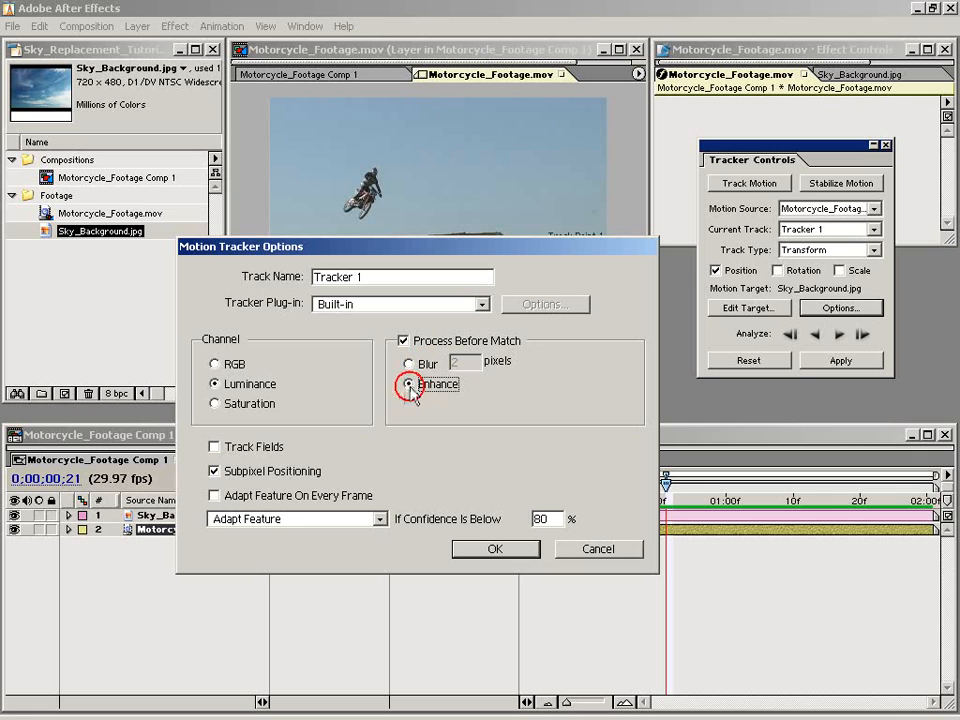
click(402, 342)
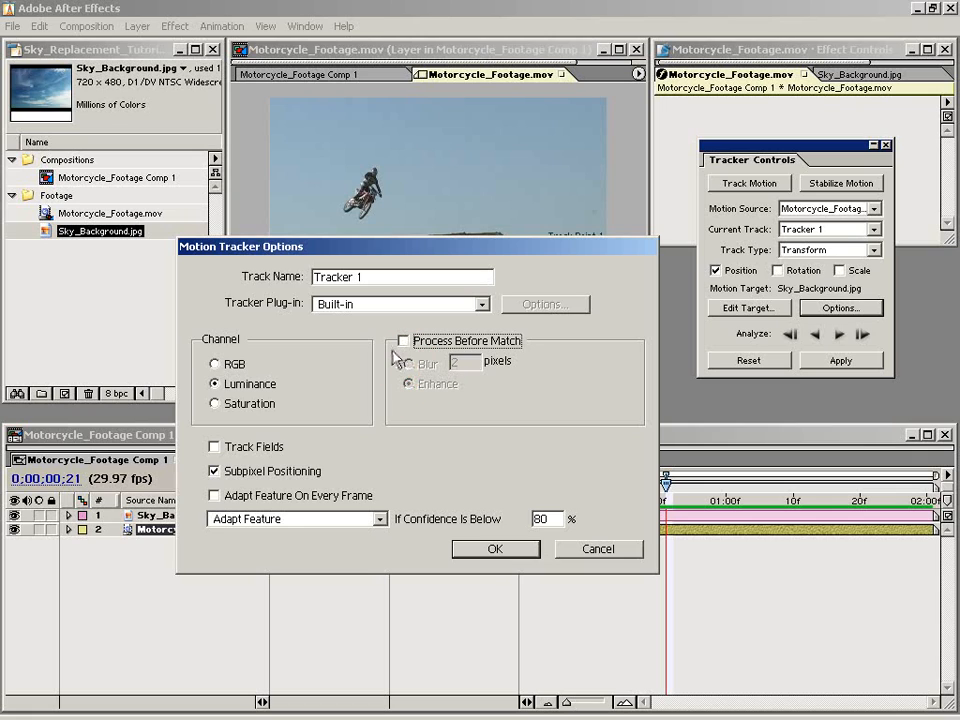
click(214, 447)
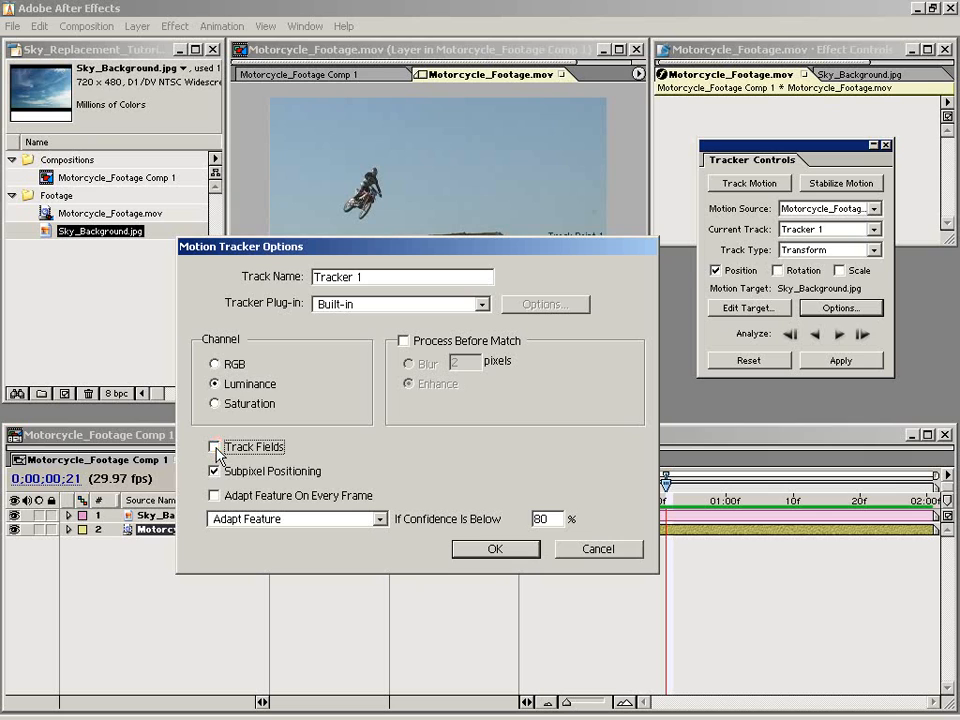
click(300, 519)
click(274, 568)
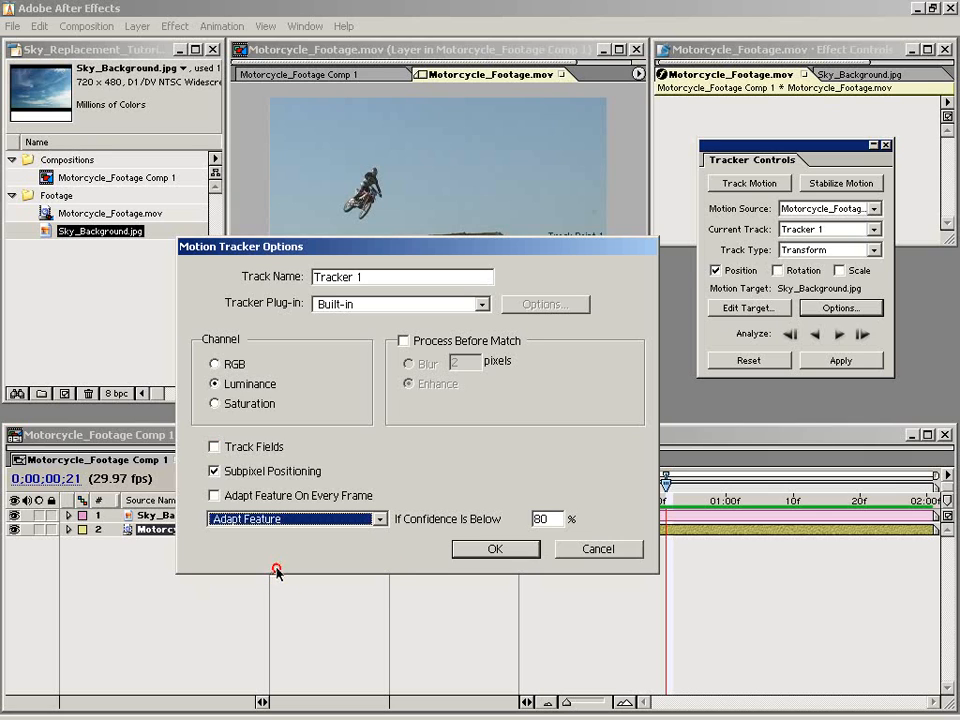
click(495, 549)
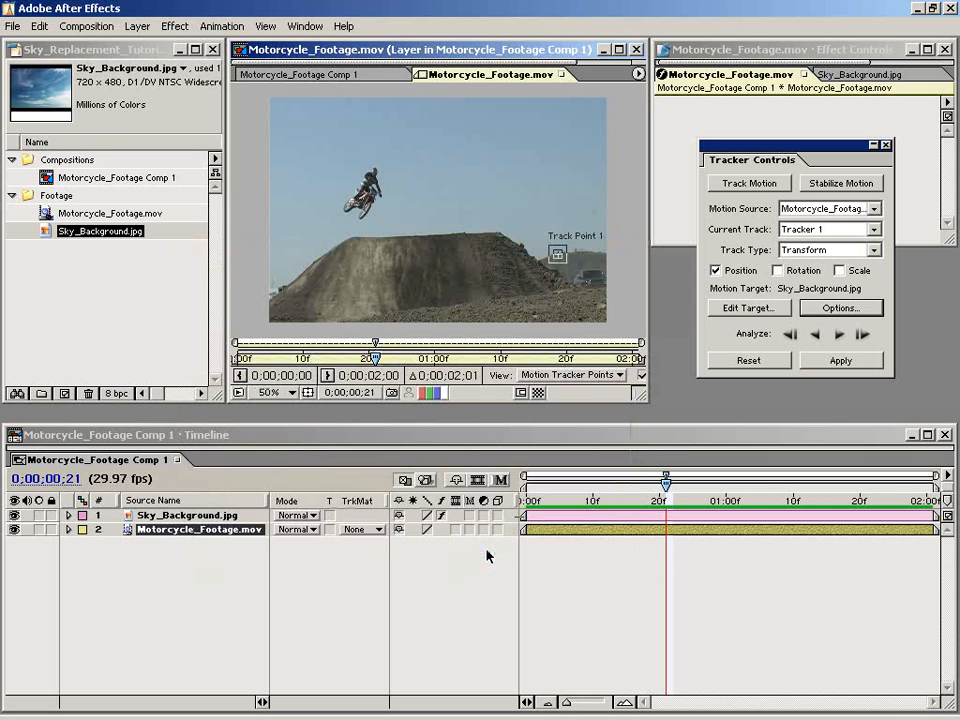
Step: At 0;00;00;00, reposition Track Point 1 on the small bush along the crest of the distant hill
drag(580, 279, 546, 255)
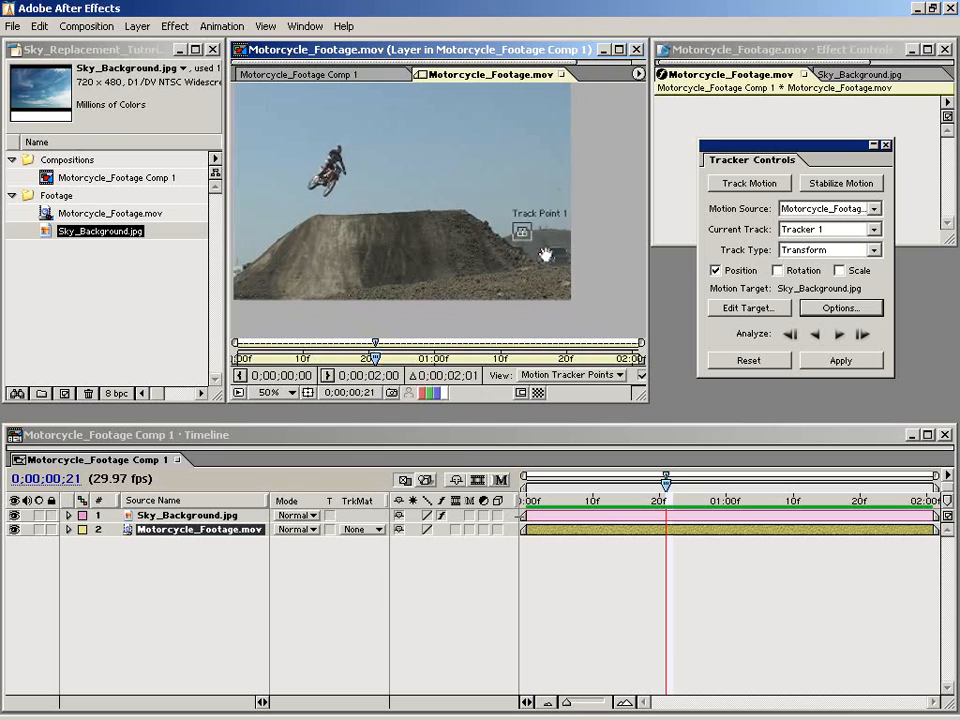
key(period)
drag(596, 285, 388, 266)
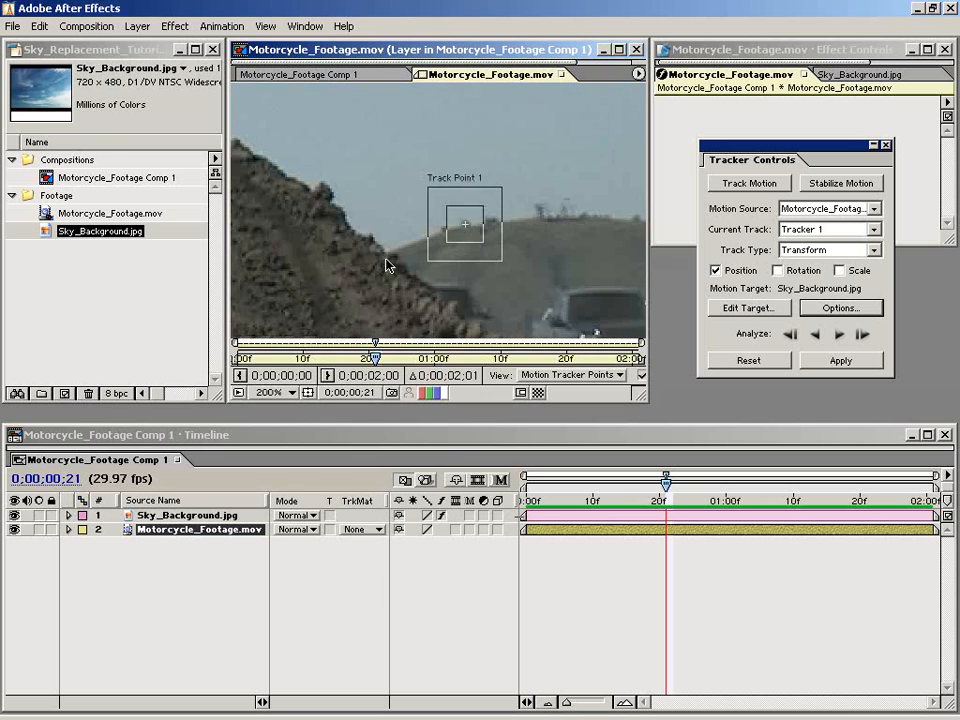
key(comma)
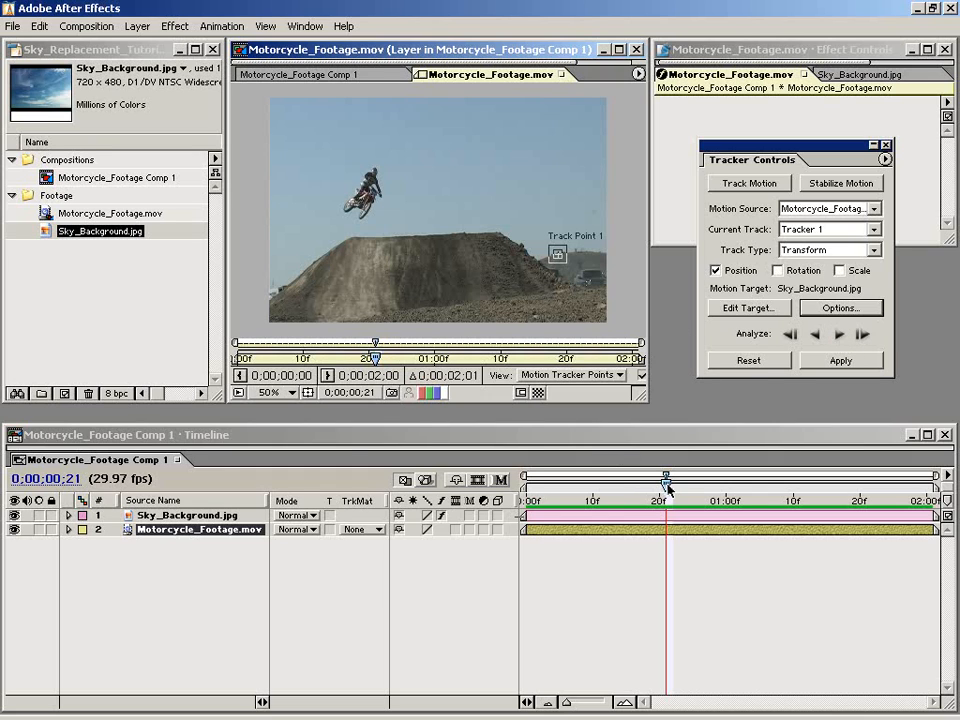
drag(667, 487, 521, 487)
key(period)
key(period)
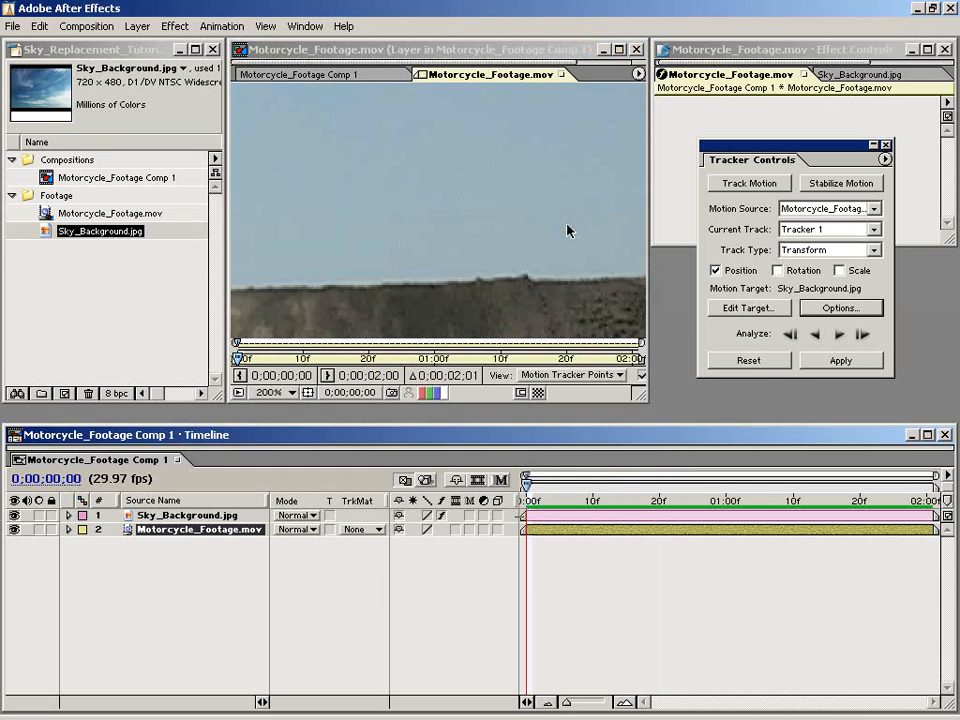
drag(600, 300, 281, 218)
drag(595, 271, 470, 228)
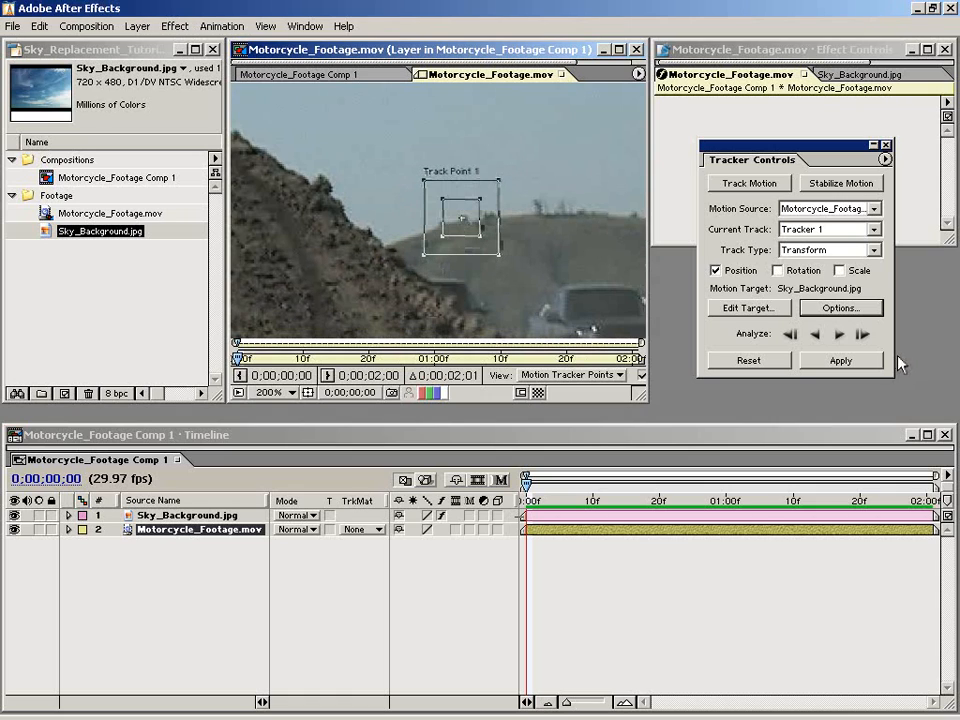
Step: Analyze the motion track forward from the first frame through the end of the clip at 0;00;02;00
key(comma)
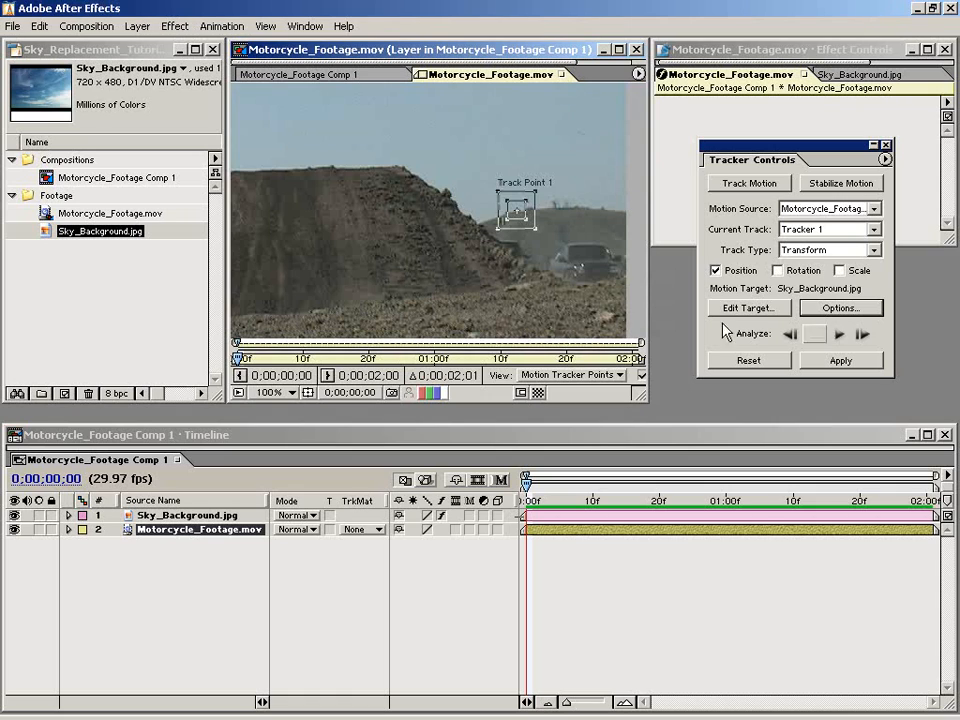
click(838, 335)
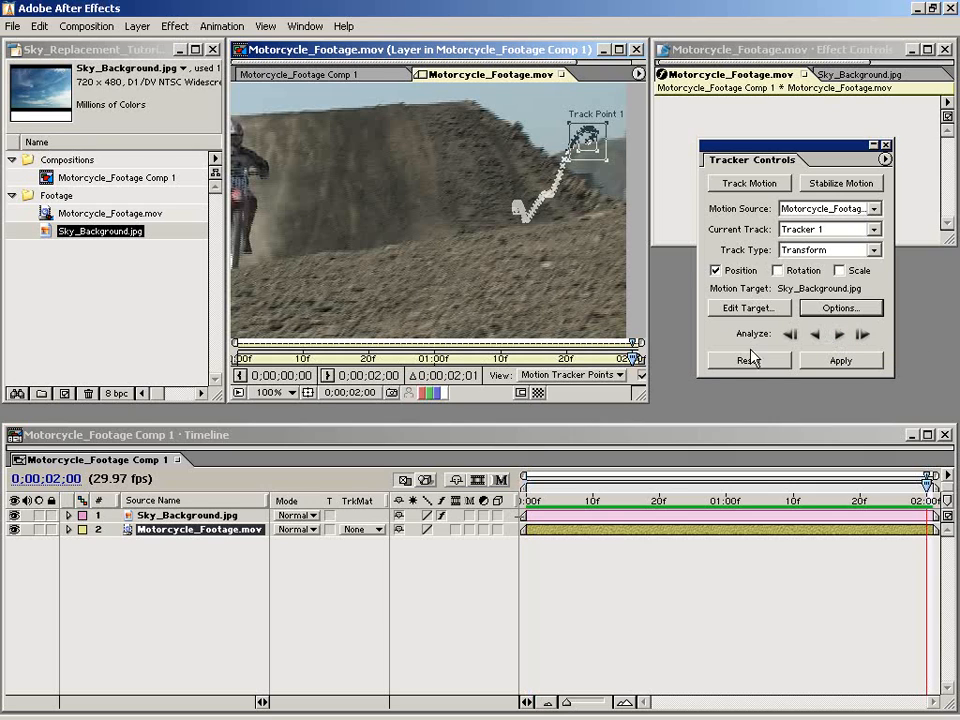
click(650, 605)
Step: Examine the recorded track path beside the mound while moving back through the footage, and return to 0;00;00;00
mouse_move(596, 170)
mouse_down()
mouse_move(594, 193)
mouse_move(547, 236)
mouse_move(467, 231)
mouse_up()
key(period)
drag(880, 499, 579, 498)
key(comma)
drag(489, 290, 414, 255)
key(comma)
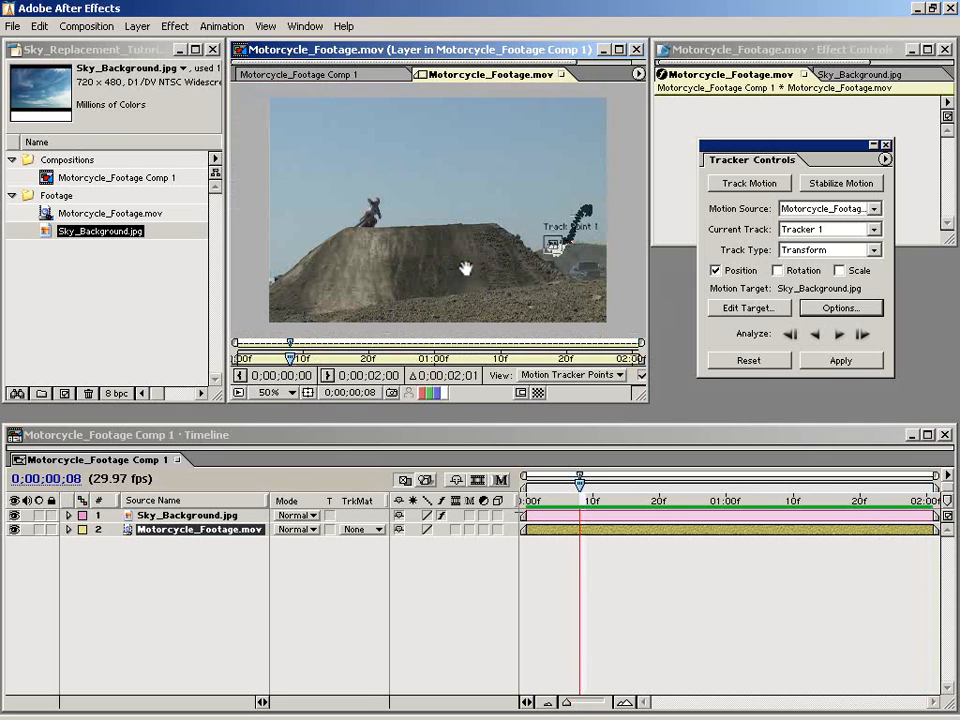
drag(594, 506, 508, 516)
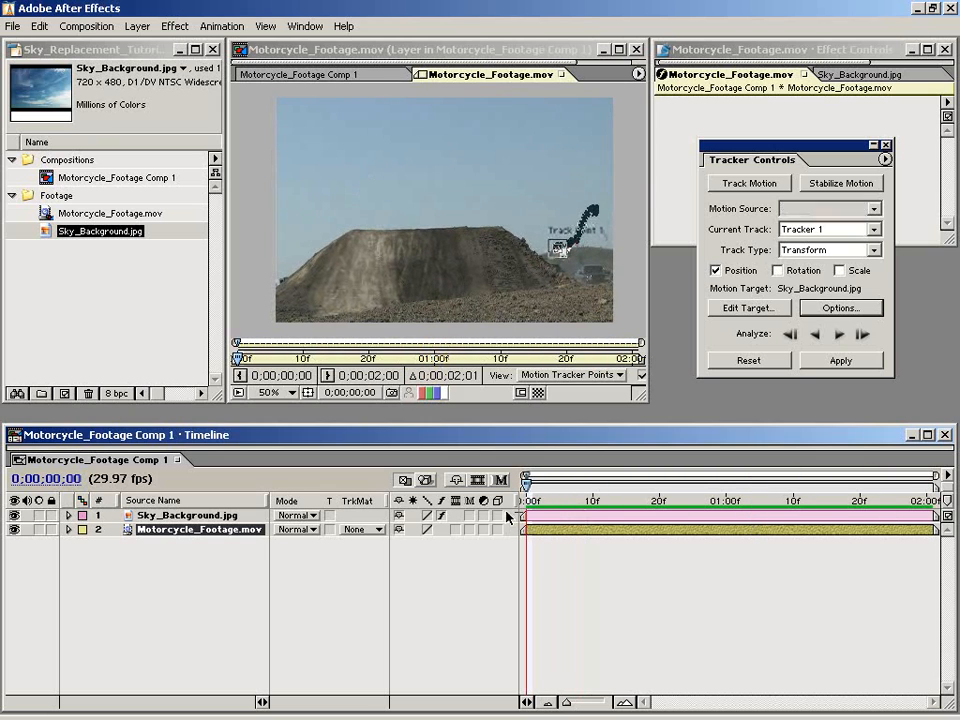
Step: Apply the motion track to the Sky_Background.jpg layer in both the X and Y dimensions
click(840, 360)
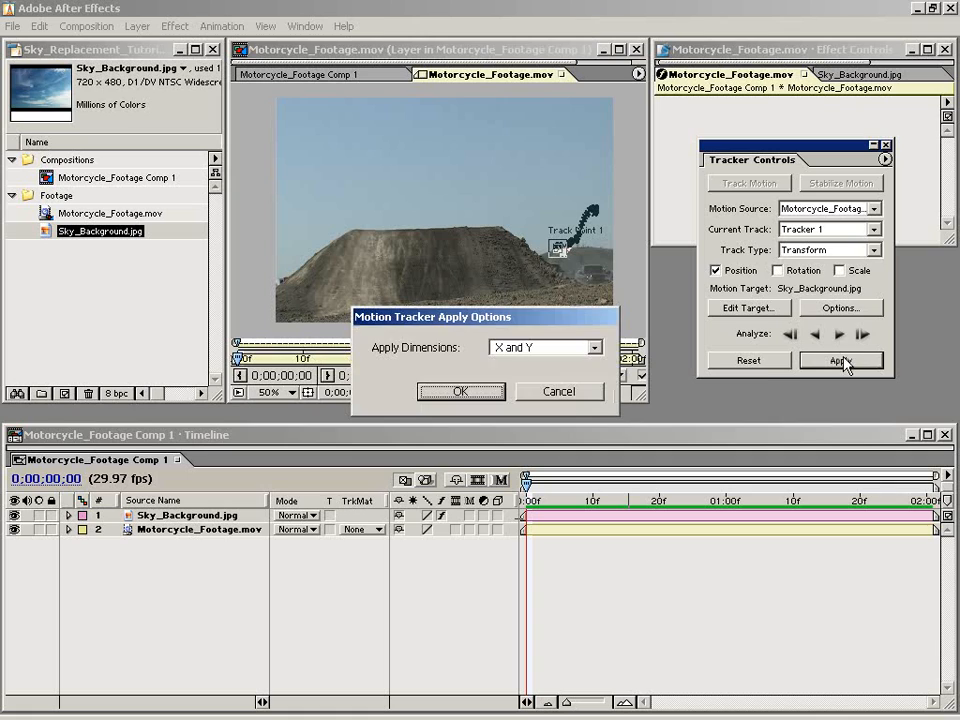
drag(459, 317, 421, 240)
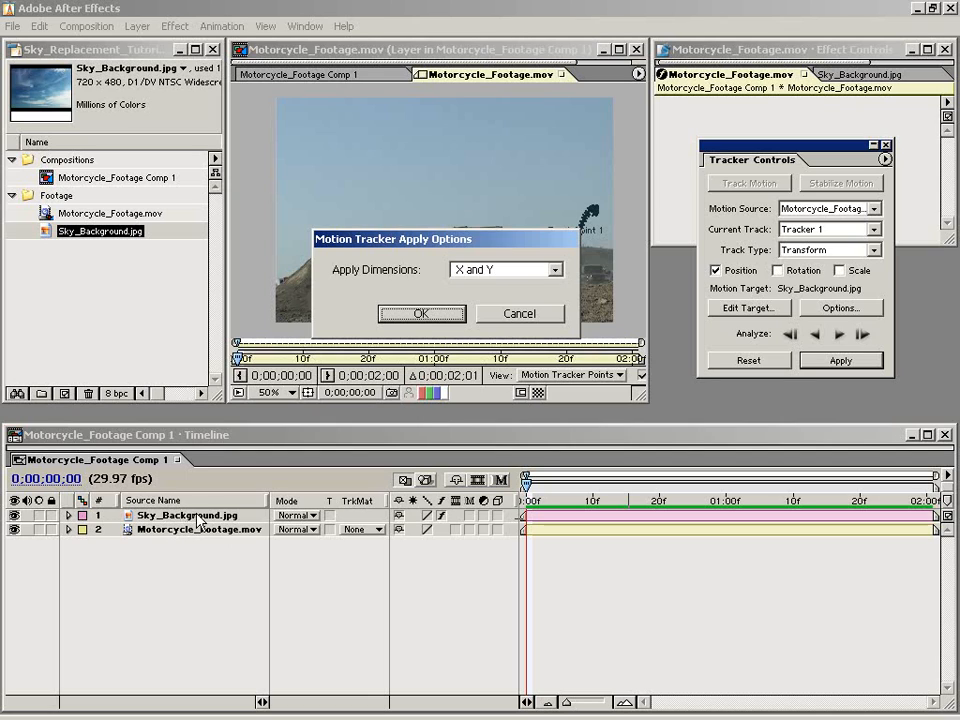
click(423, 314)
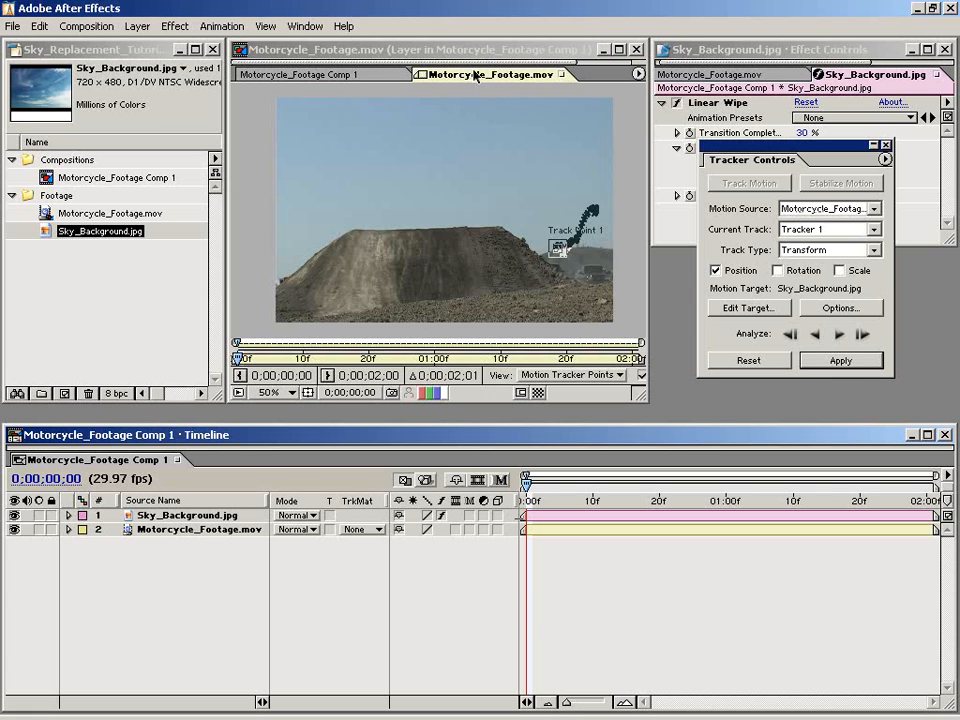
Step: Separate the Motorcycle_Footage.mov layer view from the composition view and close it
drag(476, 77, 666, 300)
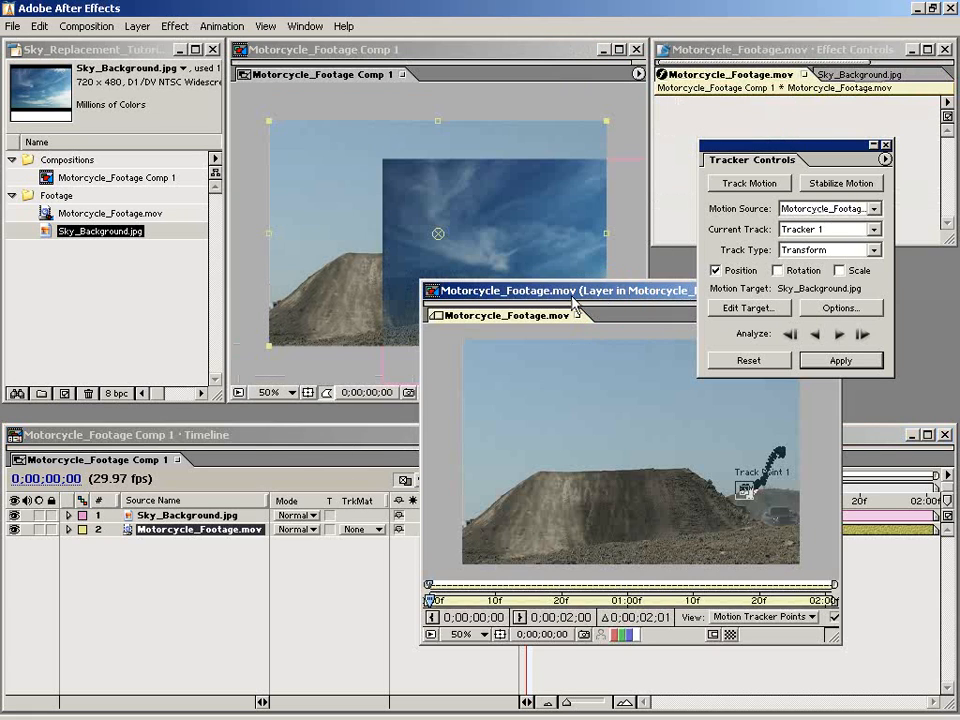
drag(573, 298, 383, 213)
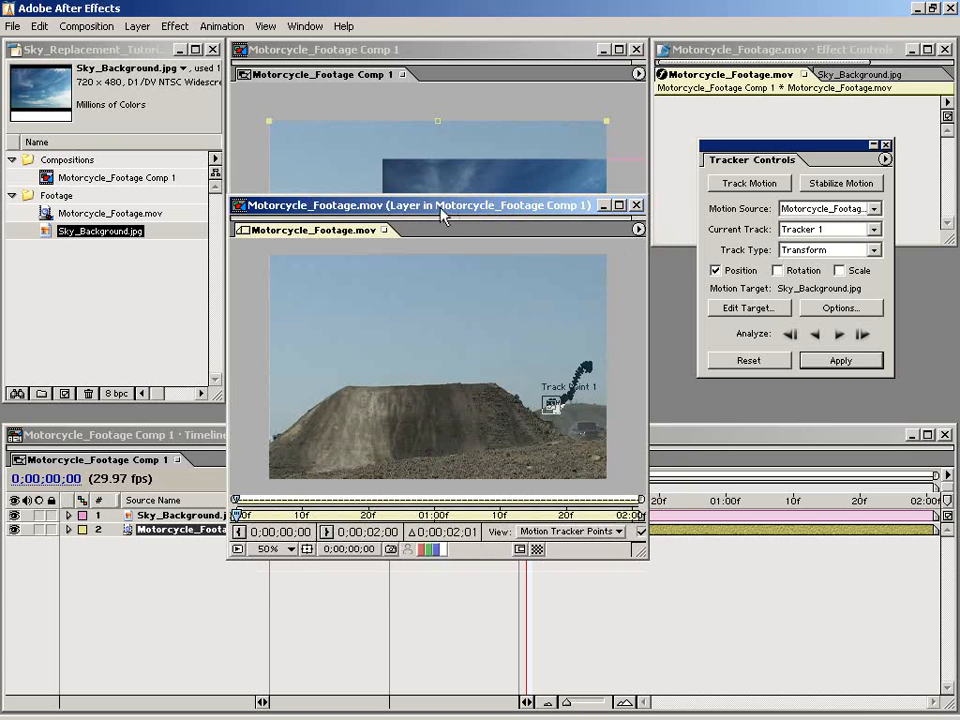
drag(443, 215, 415, 147)
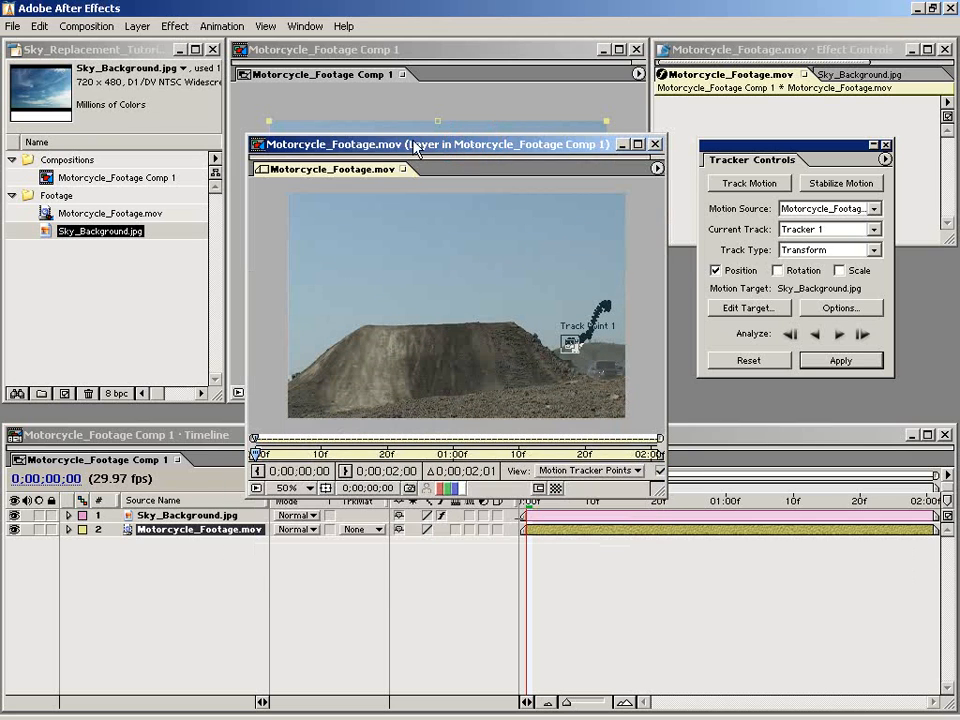
click(655, 145)
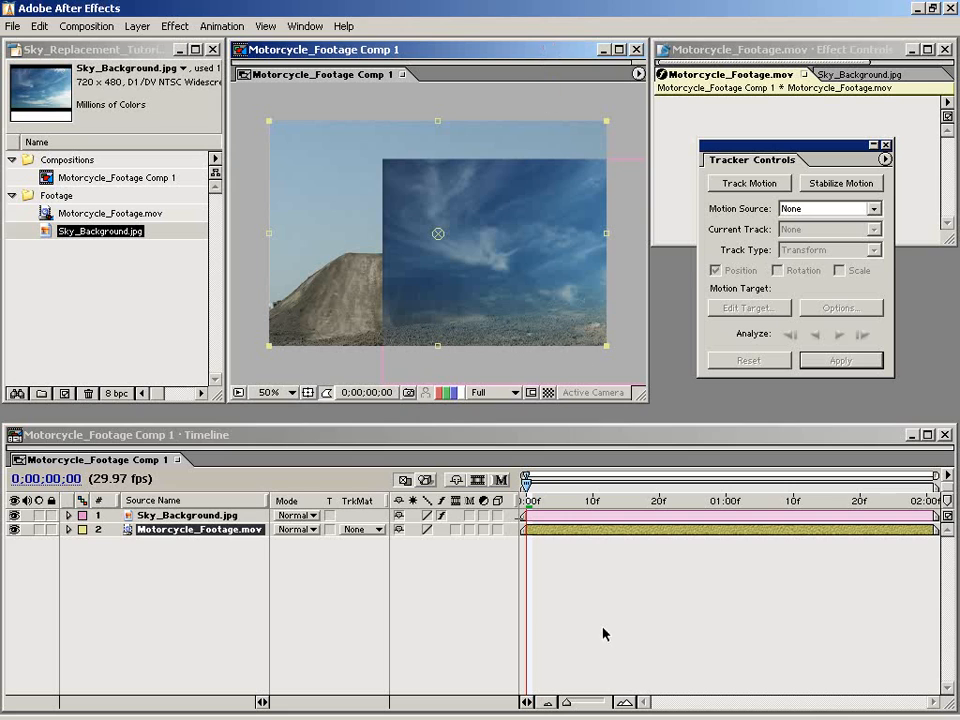
Step: Reveal the Transform properties of the Sky_Background.jpg layer in the timeline at 0;00;00;00
drag(527, 497, 525, 561)
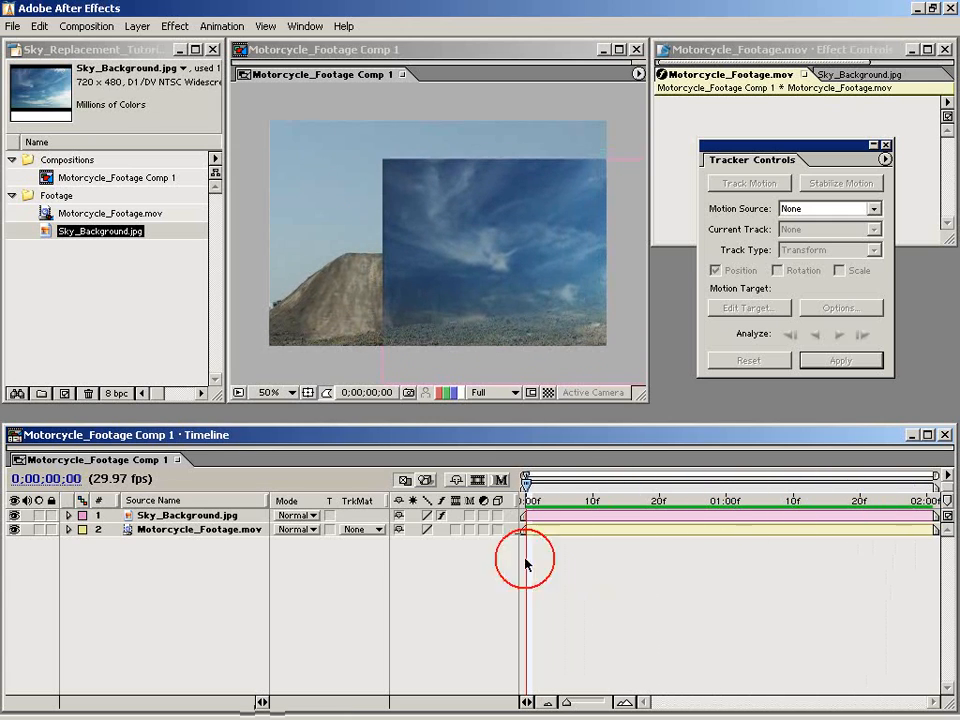
click(68, 515)
click(82, 544)
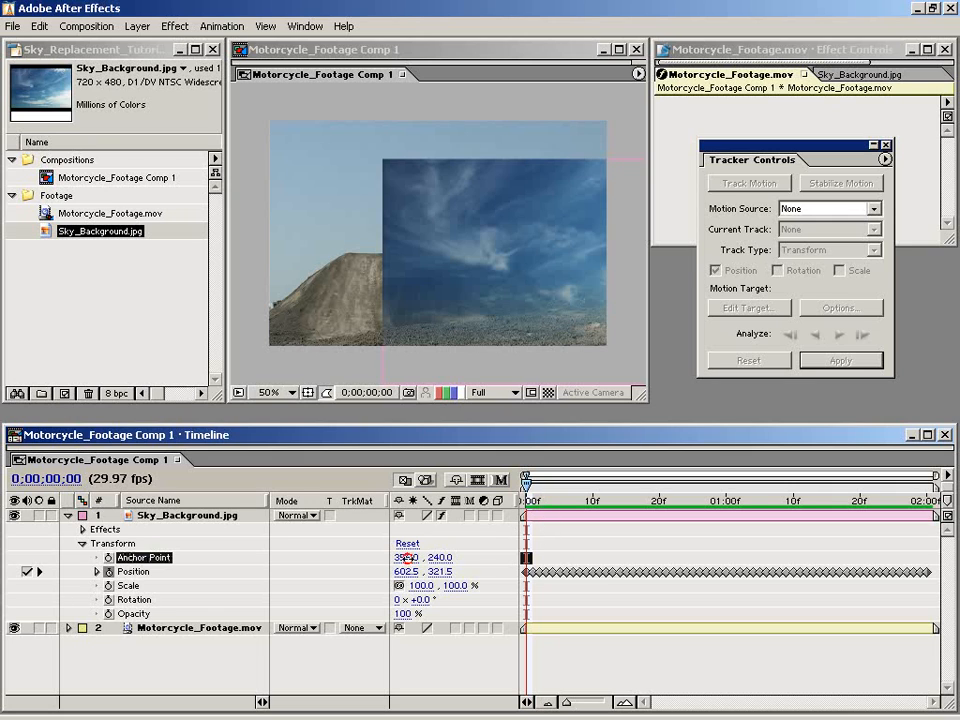
Step: Try shifting the sky sideways with an Anchor Point X value of 493, and undo the change
drag(410, 557, 509, 529)
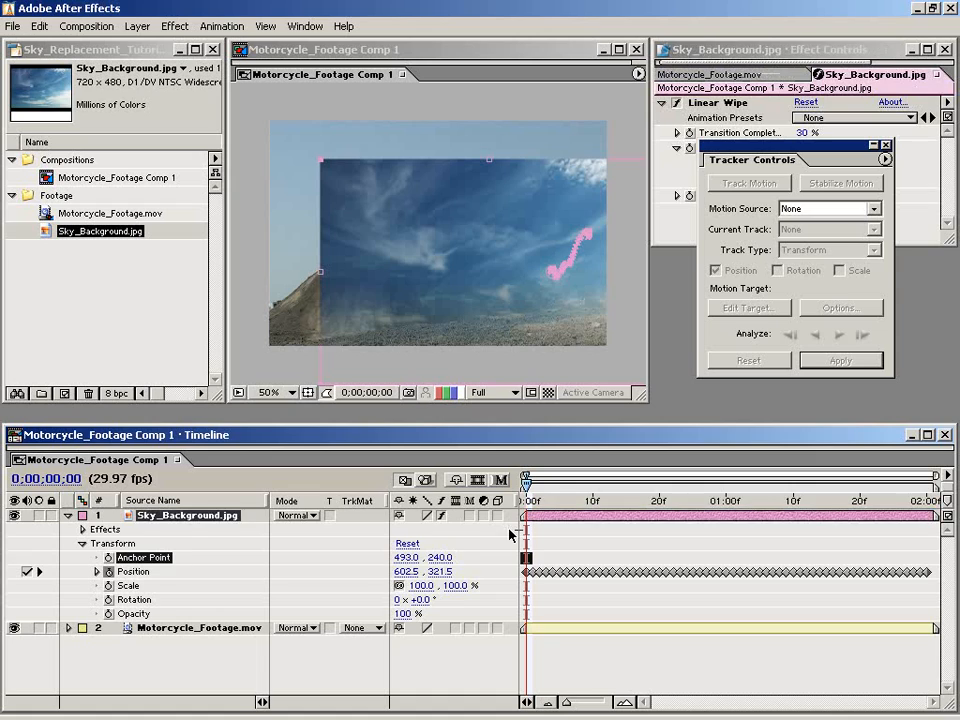
key(ctrl+z)
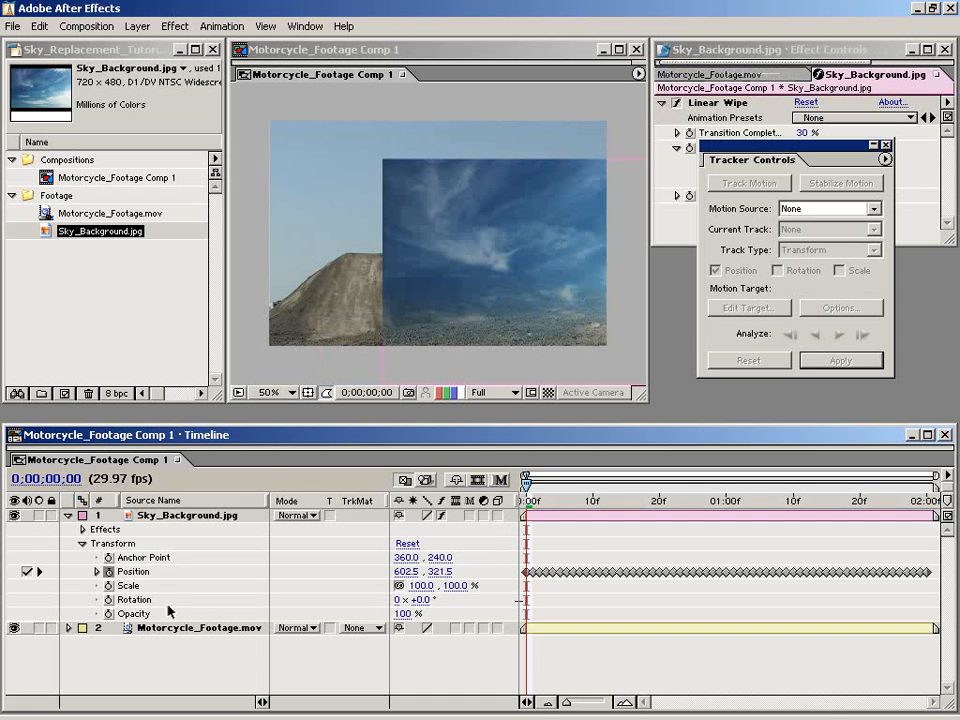
Step: Select all Position keyframes of the sky layer and move the sky to about 364.5, 197.5 so it spans the frame width
click(134, 572)
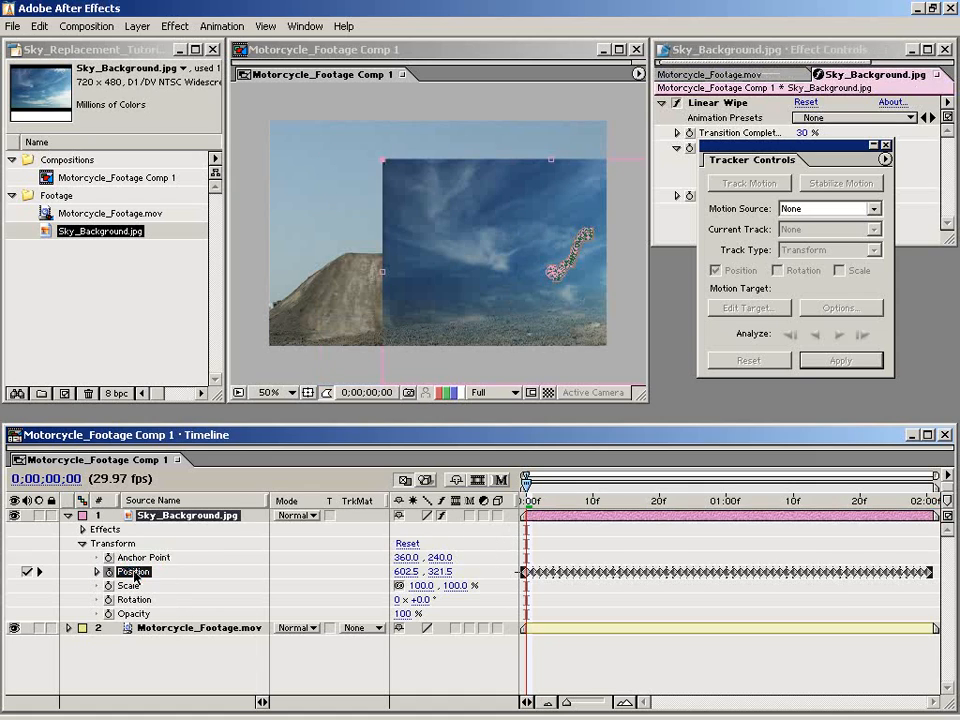
drag(603, 306, 496, 251)
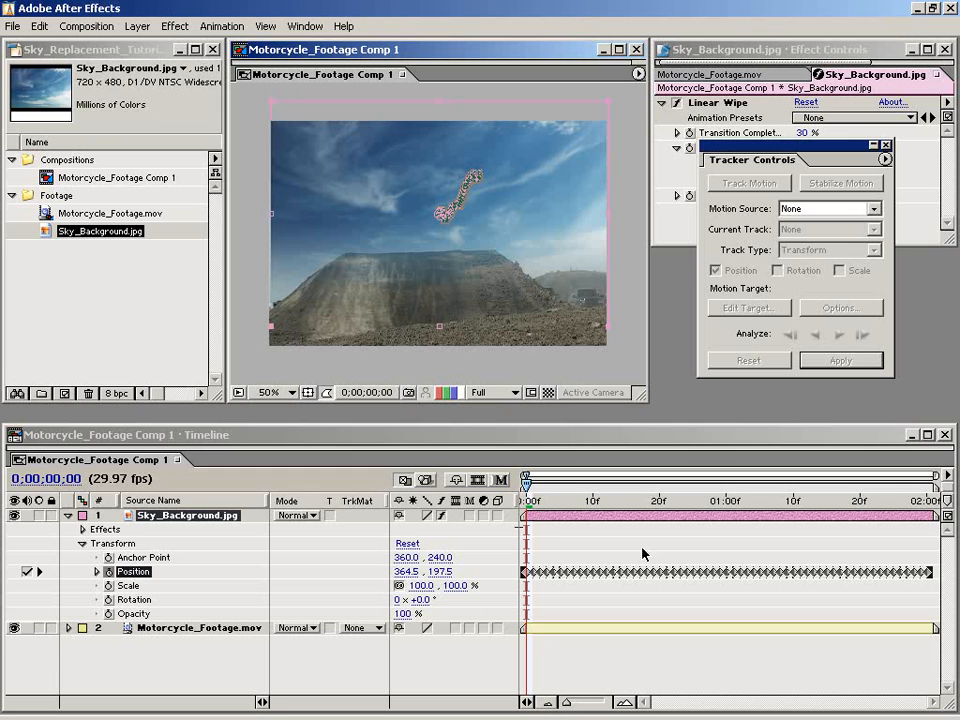
Step: At 0;00;00;09, move the sky with all its Position keyframes to about 359.7, 65.0, aligning its feathered lower edge with the mound top
drag(538, 500, 586, 520)
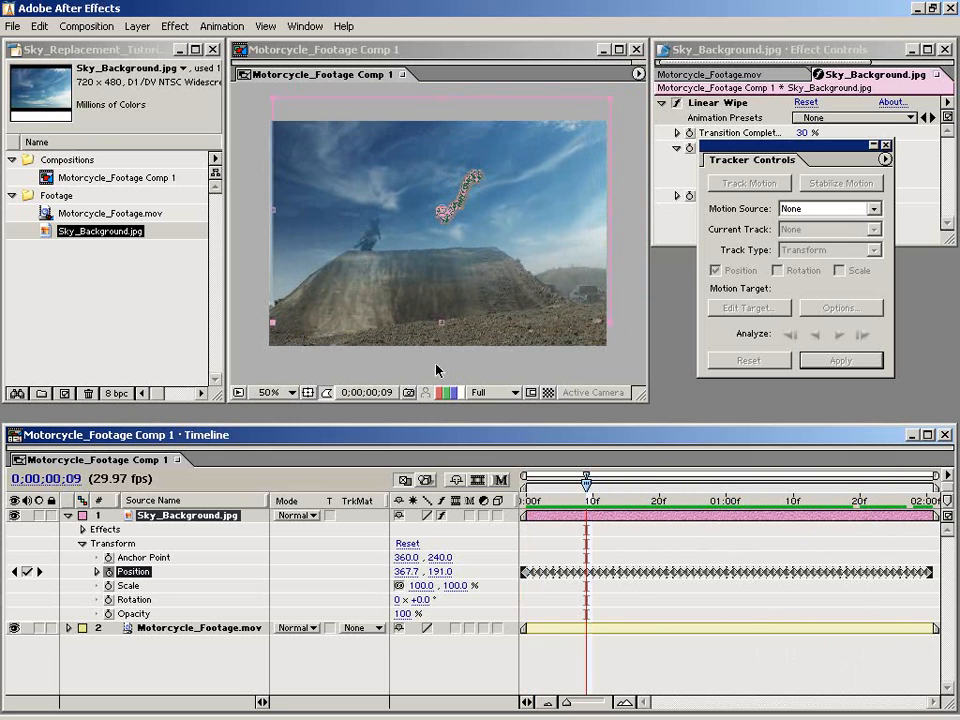
click(611, 252)
drag(545, 262, 508, 225)
key(ctrl+z)
click(138, 559)
click(131, 571)
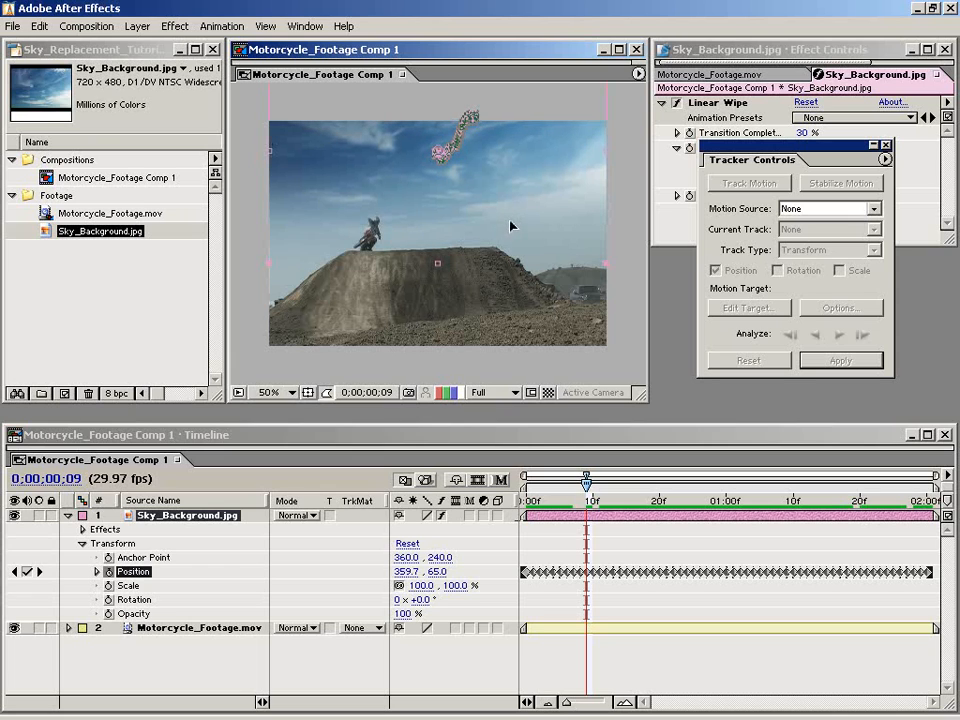
Step: Preview the composite over time to examine how the tracked sky follows the camera and covers the frame edges
click(605, 628)
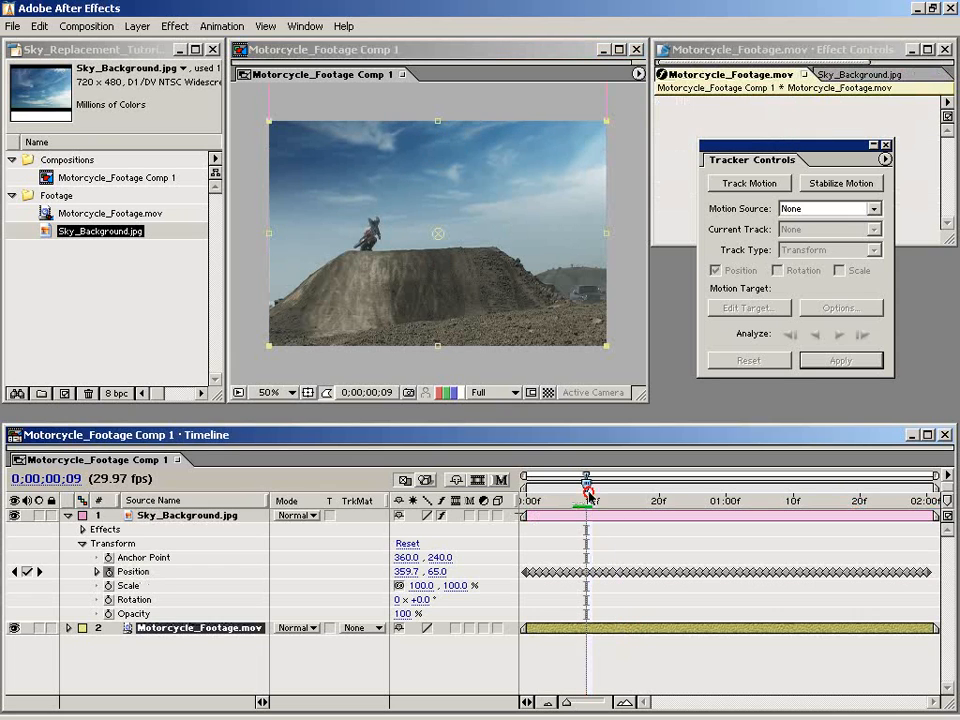
mouse_move(586, 498)
mouse_down()
mouse_move(651, 500)
mouse_move(590, 508)
mouse_up()
key(space)
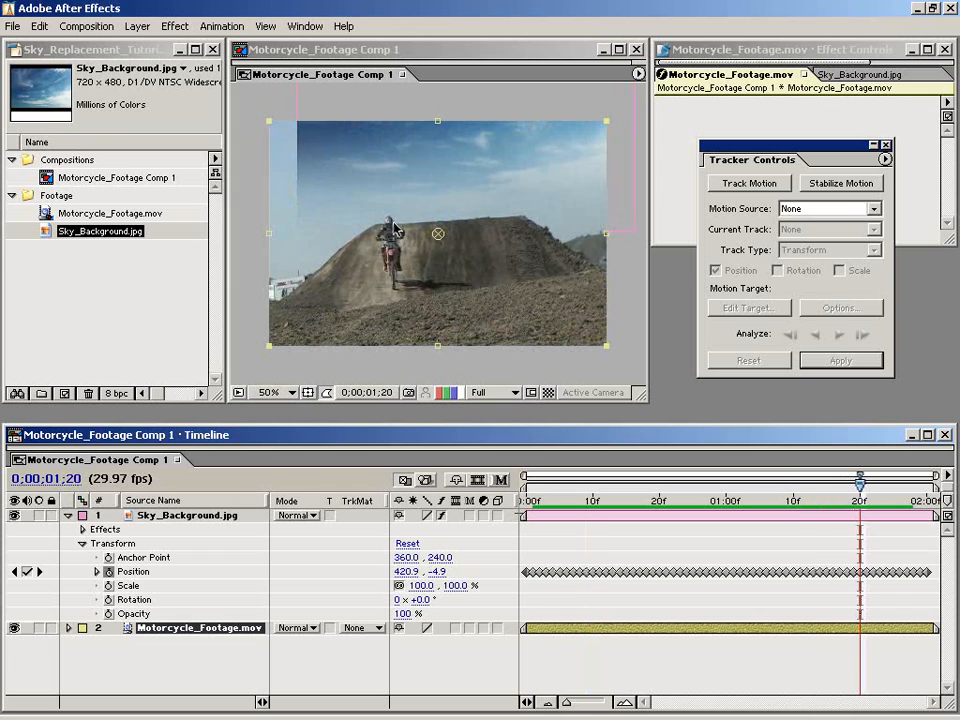
Step: Scale the sky layer uniformly to 121% so it covers the exposed edge of the frame at 0;00;01;20
key(comma)
click(536, 291)
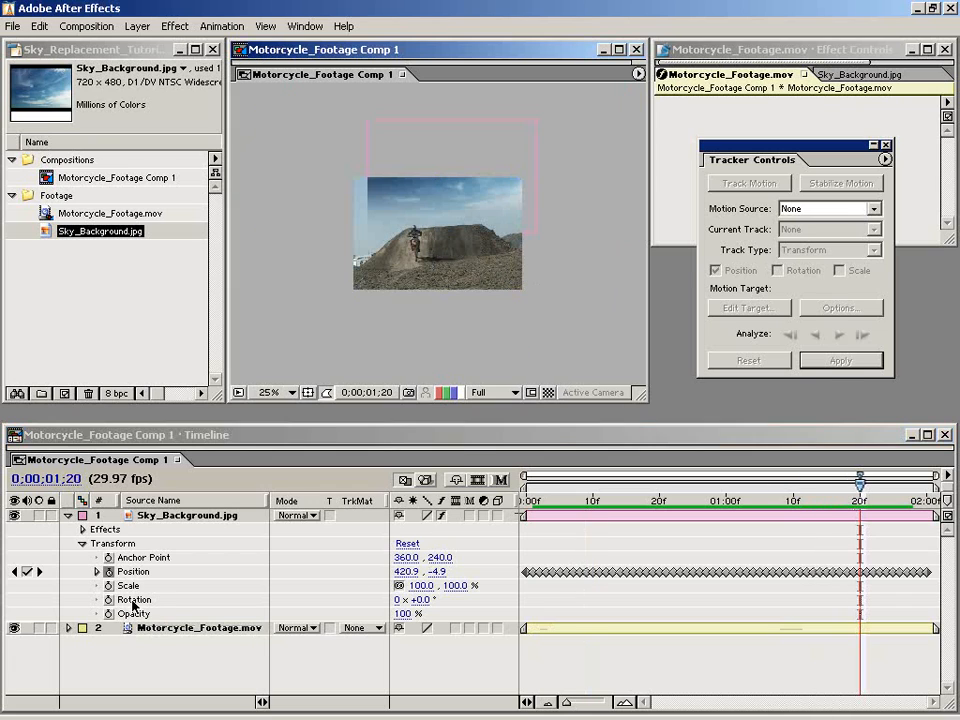
drag(455, 590, 467, 577)
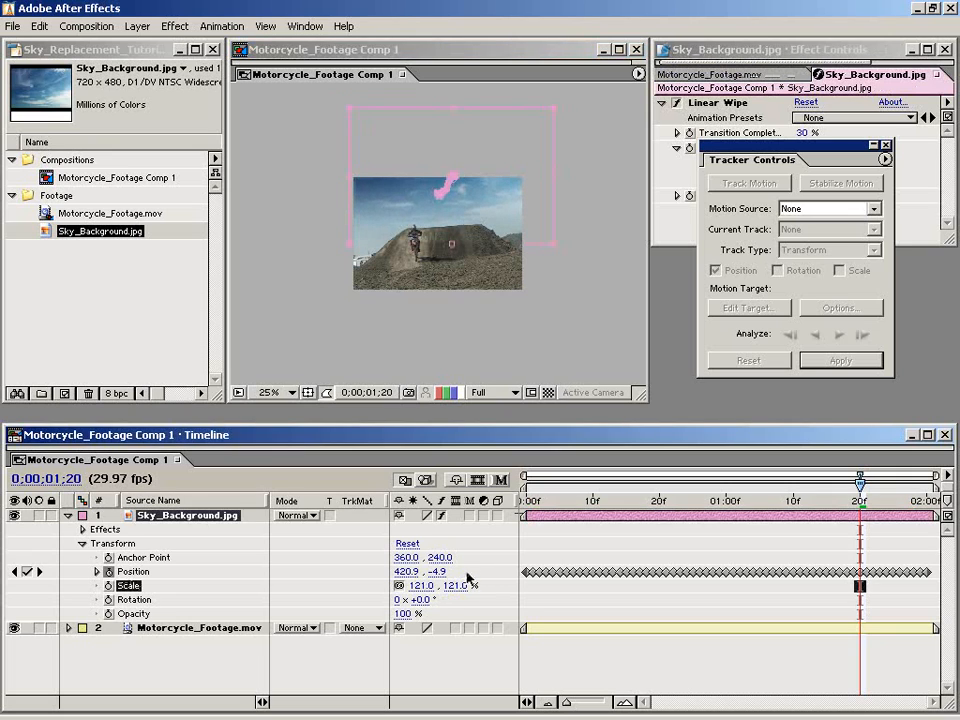
click(578, 284)
key(.)
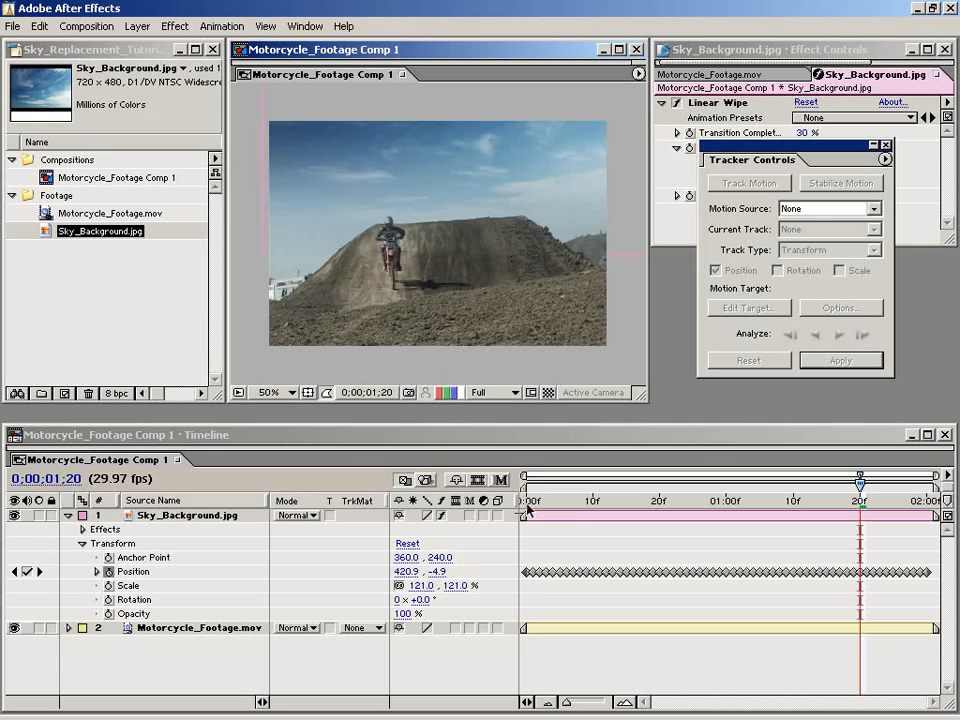
Step: Scrub through the composite to check the enlarged sky's coverage and inspect the airborne rider up close at 0;00;00;19
drag(527, 508, 833, 527)
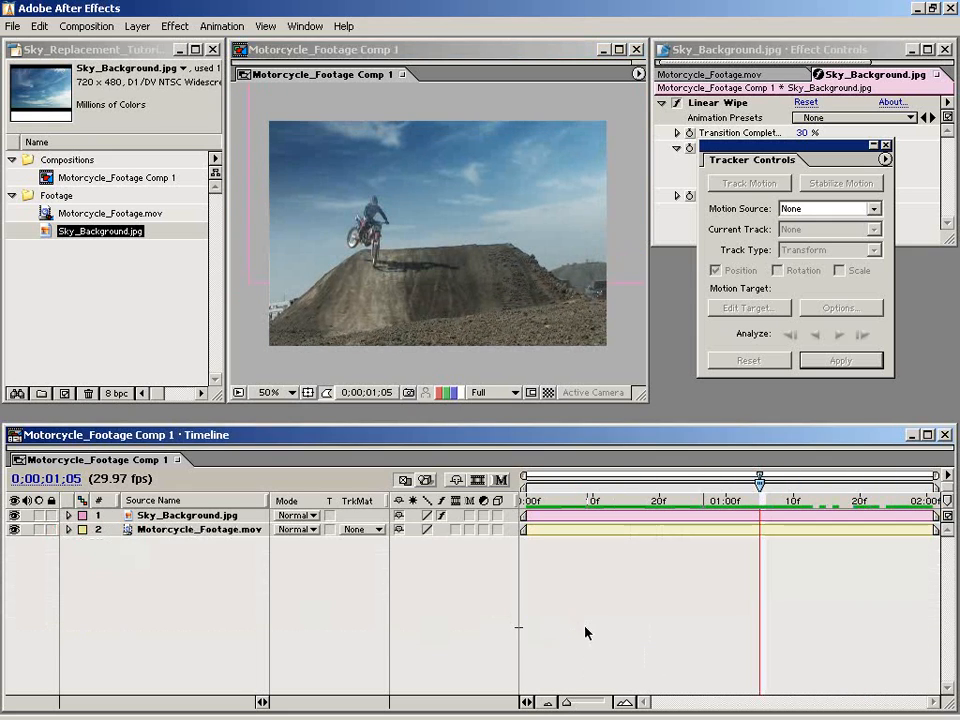
click(520, 506)
click(653, 500)
key(.)
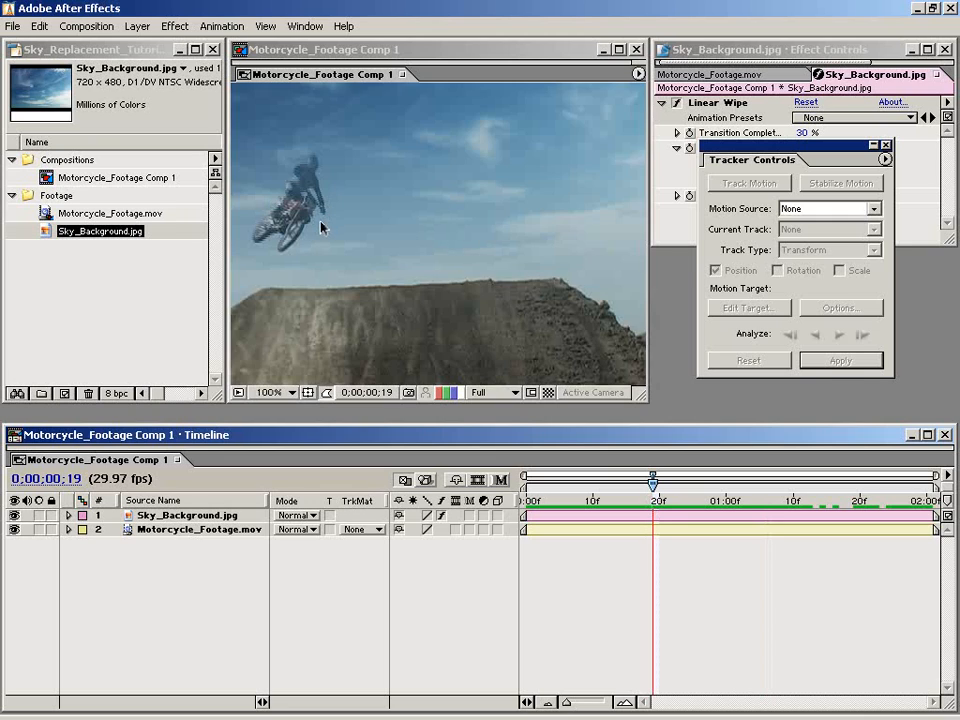
drag(320, 228, 390, 240)
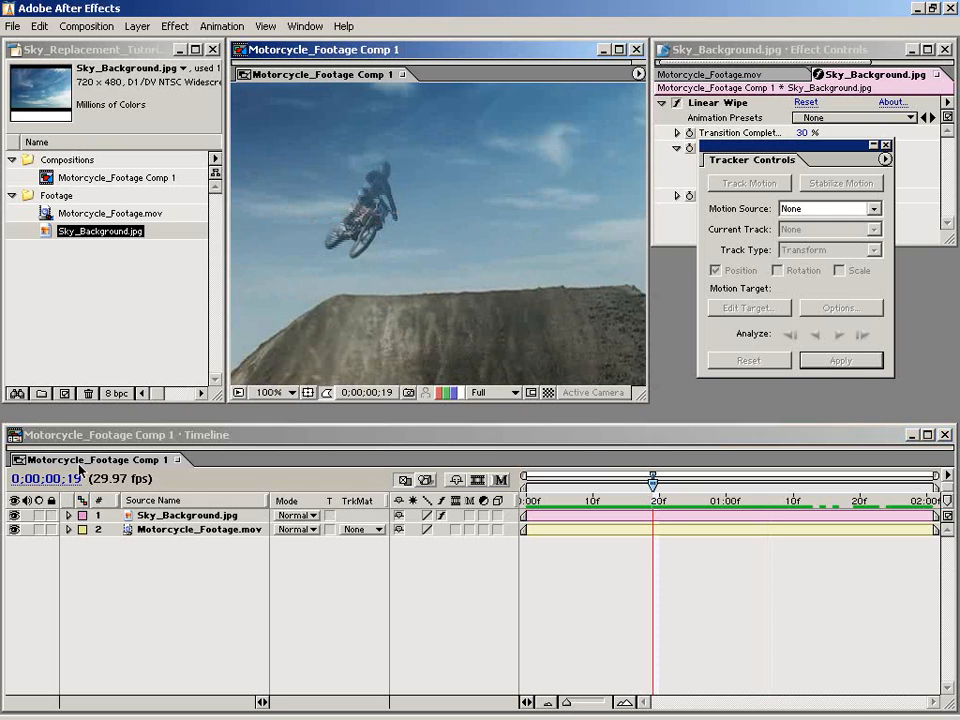
Step: Toggle the Sky_Background.jpg layer's visibility to compare the rider with and without the sky in front of him
click(14, 515)
click(14, 515)
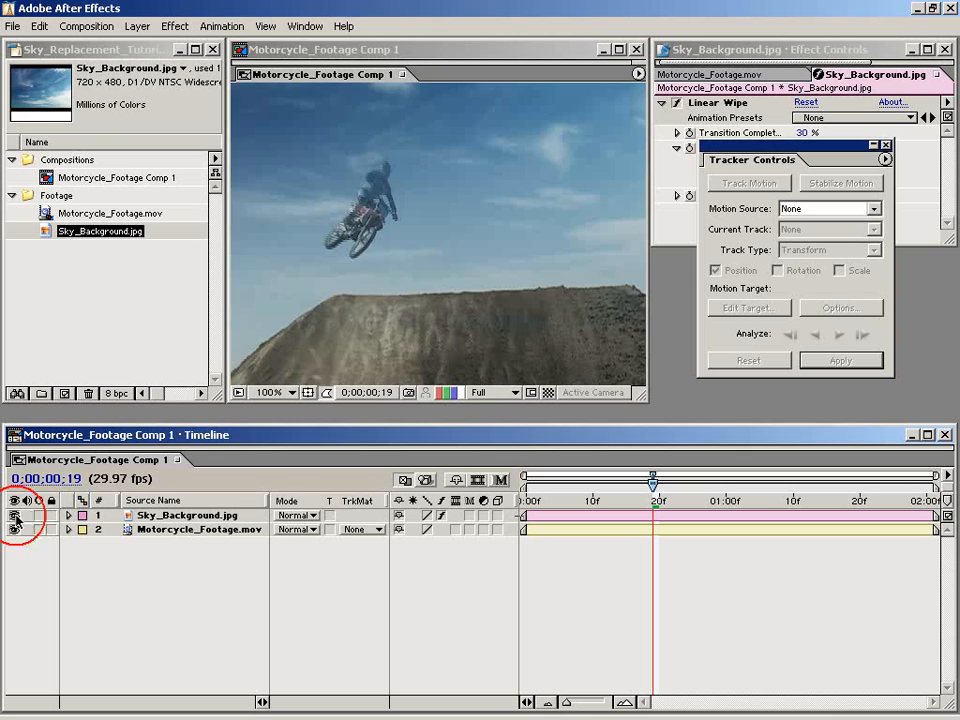
click(208, 515)
key(comma)
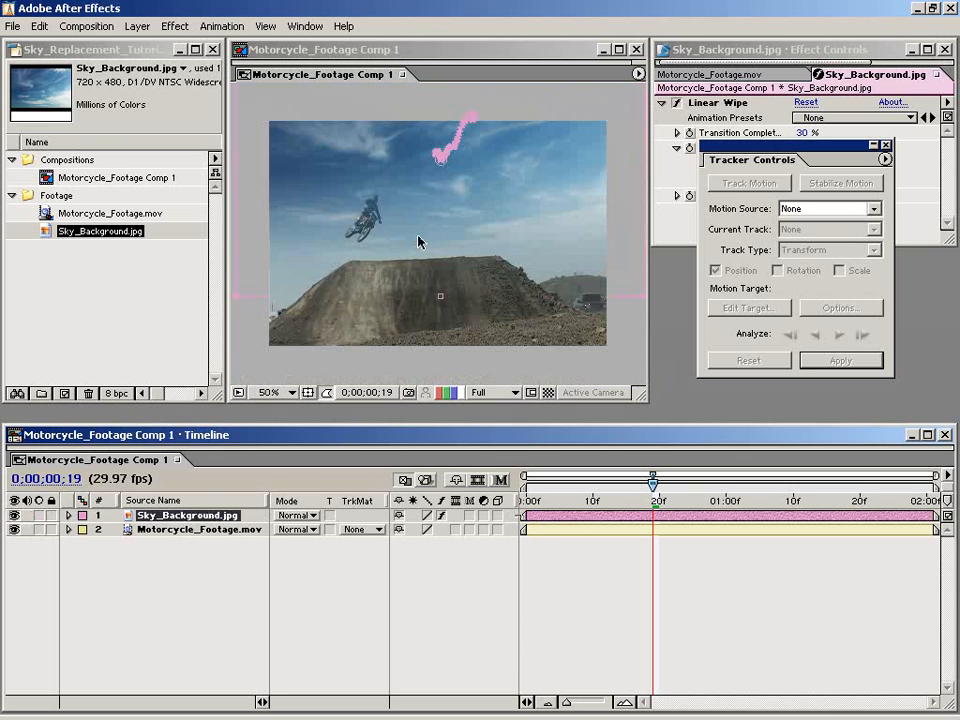
click(406, 519)
click(159, 532)
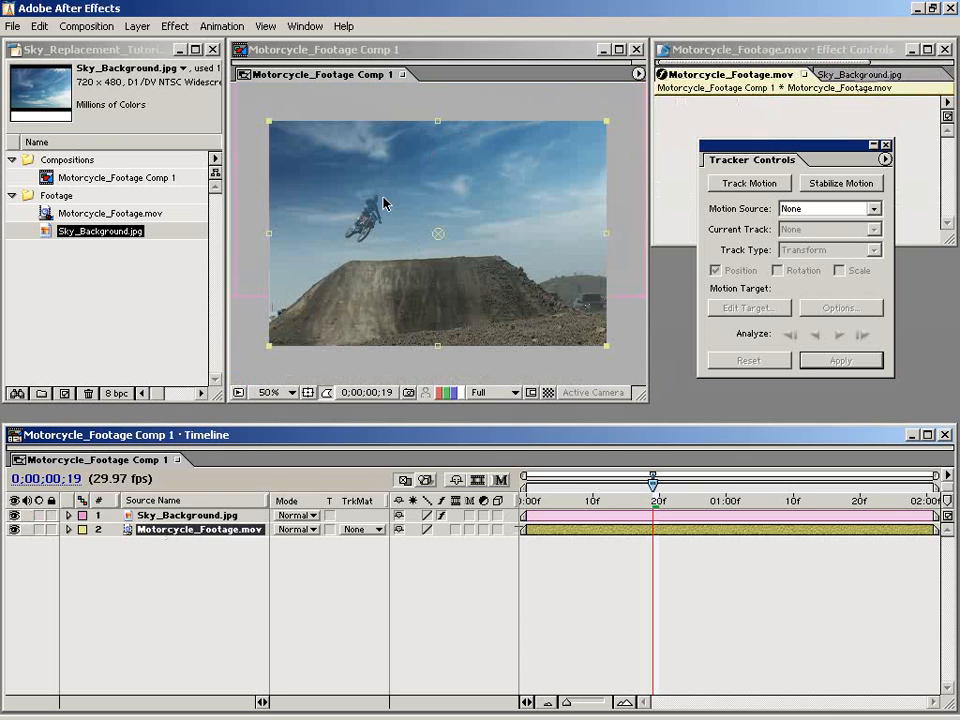
click(159, 600)
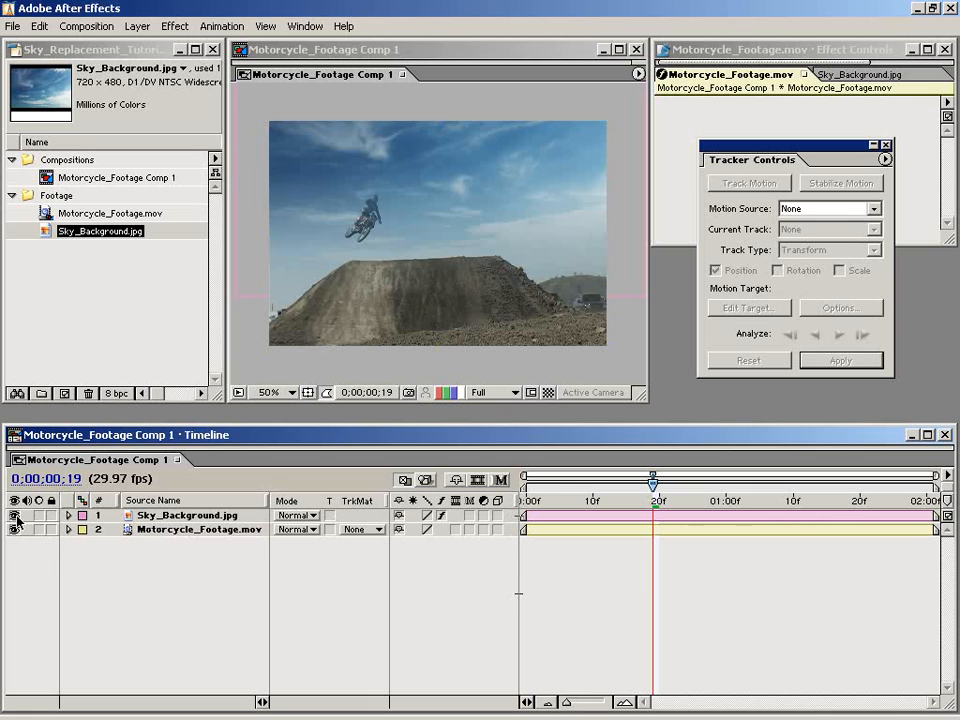
click(14, 515)
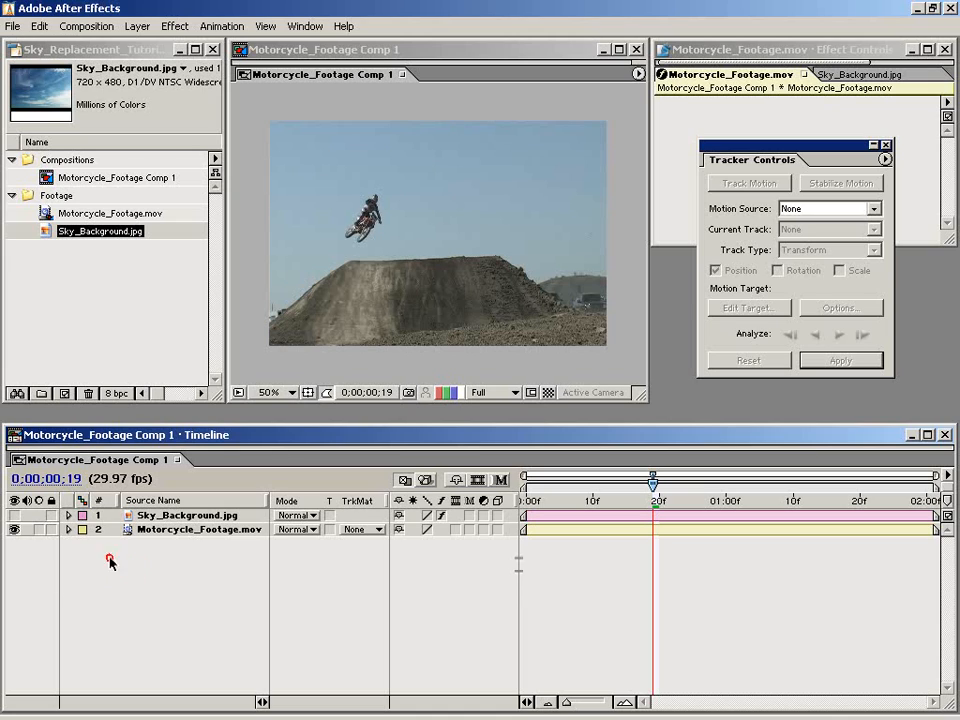
click(14, 515)
Step: Duplicate the Motorcycle_Footage.mov layer and place the copy above the sky layer
click(252, 530)
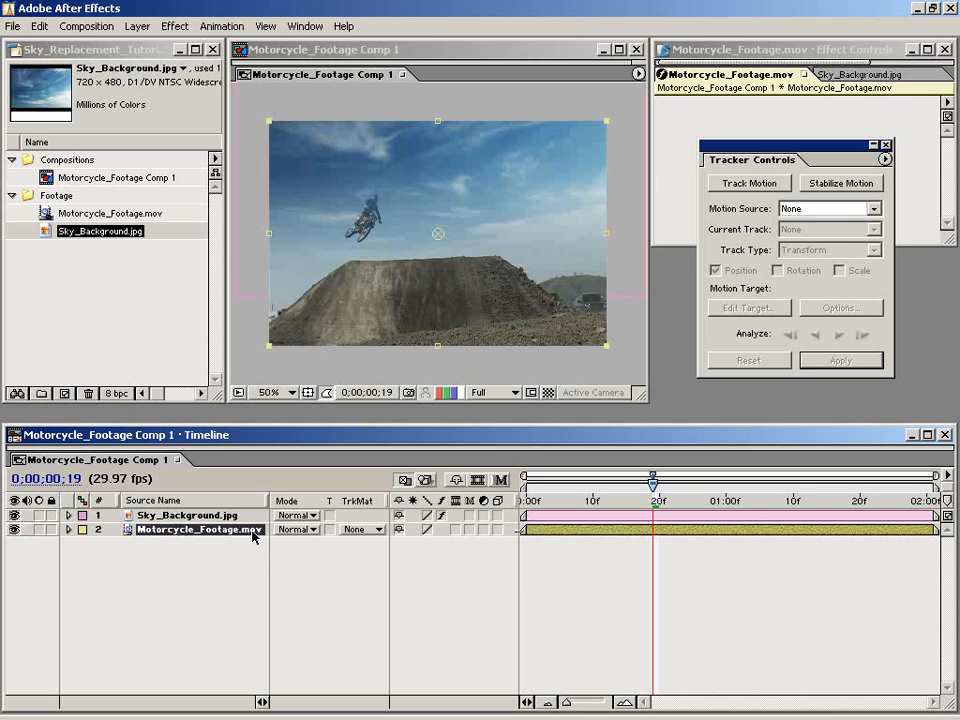
key(ctrl+d)
click(210, 568)
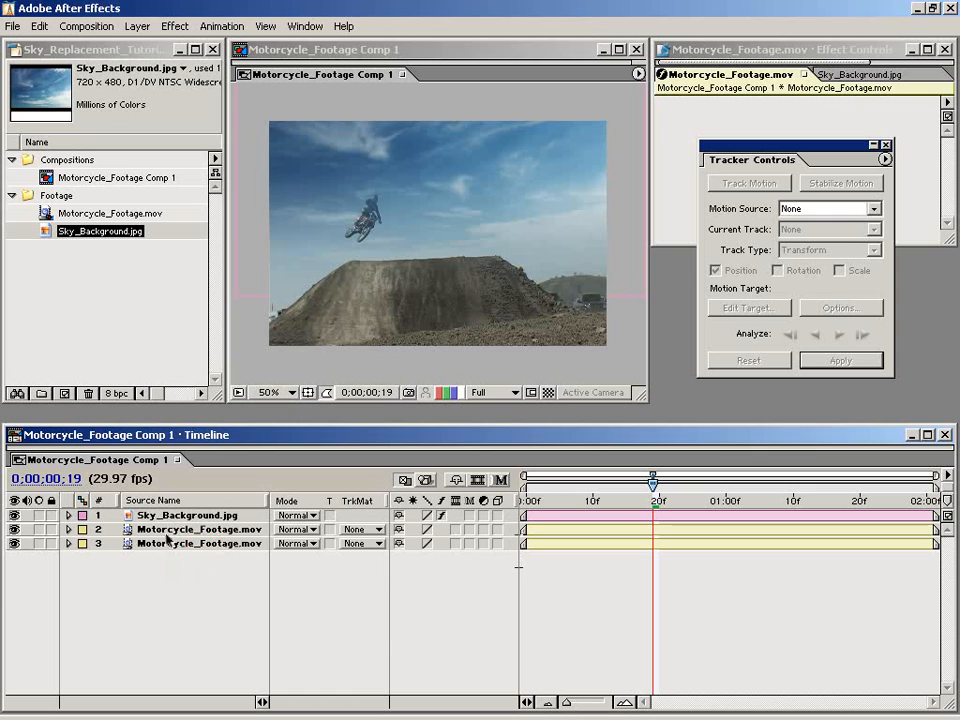
click(172, 531)
mouse_move(157, 536)
mouse_down()
mouse_move(180, 551)
mouse_move(193, 523)
mouse_move(141, 525)
mouse_up()
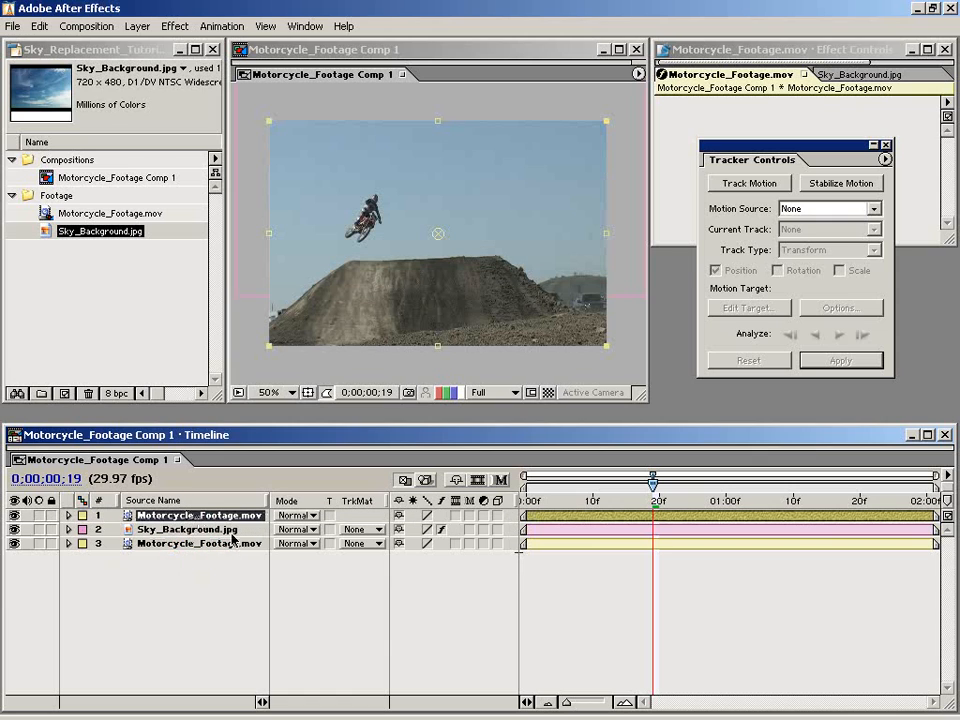
drag(407, 321, 574, 347)
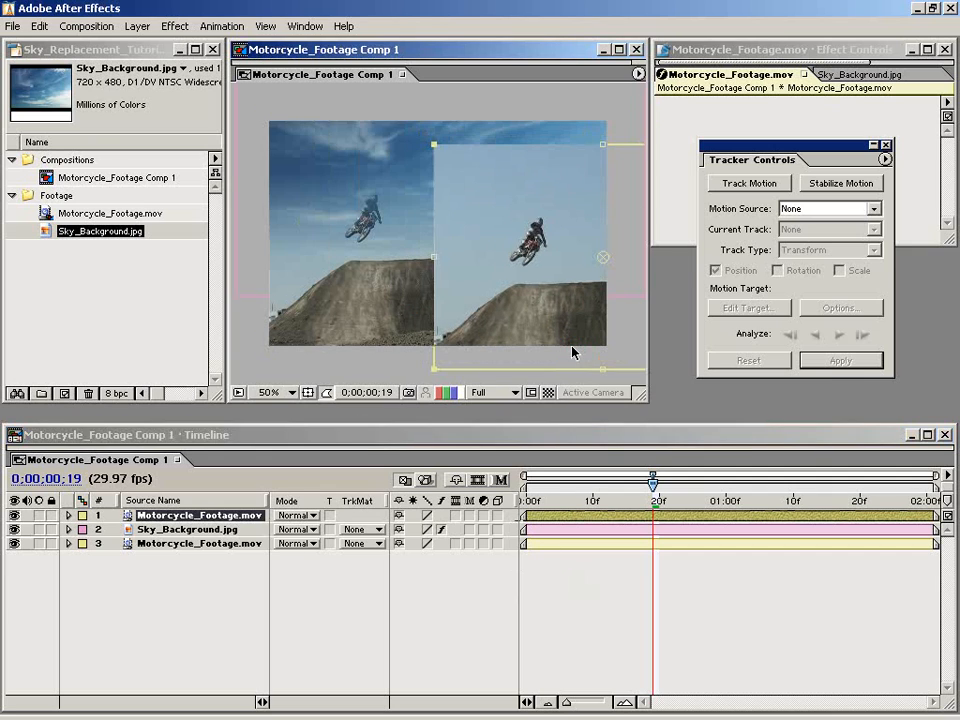
key(ctrl+z)
Step: Apply Color Key to the top Motorcycle_Footage.mov copy and sample the key color from the blue sky beside the rider
click(175, 26)
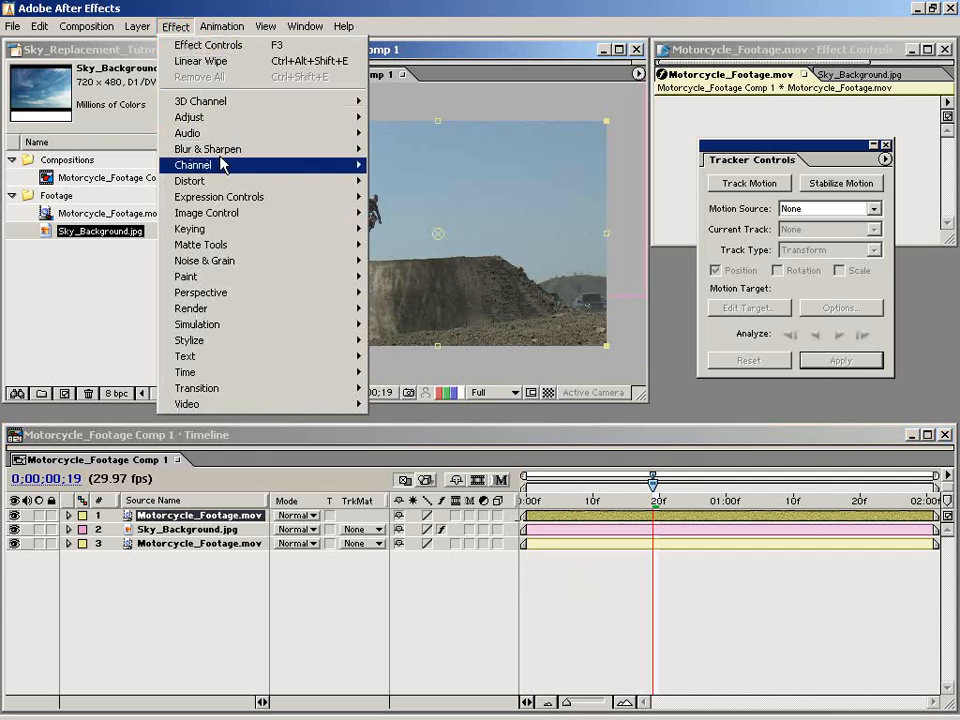
mouse_move(236, 229)
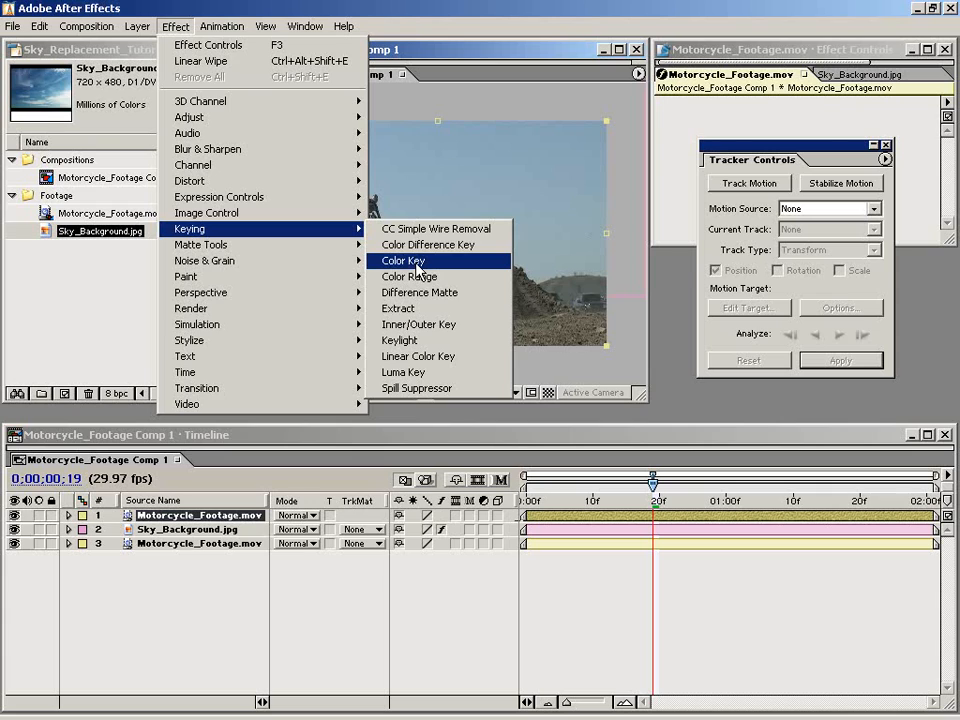
click(417, 266)
drag(823, 155, 855, 287)
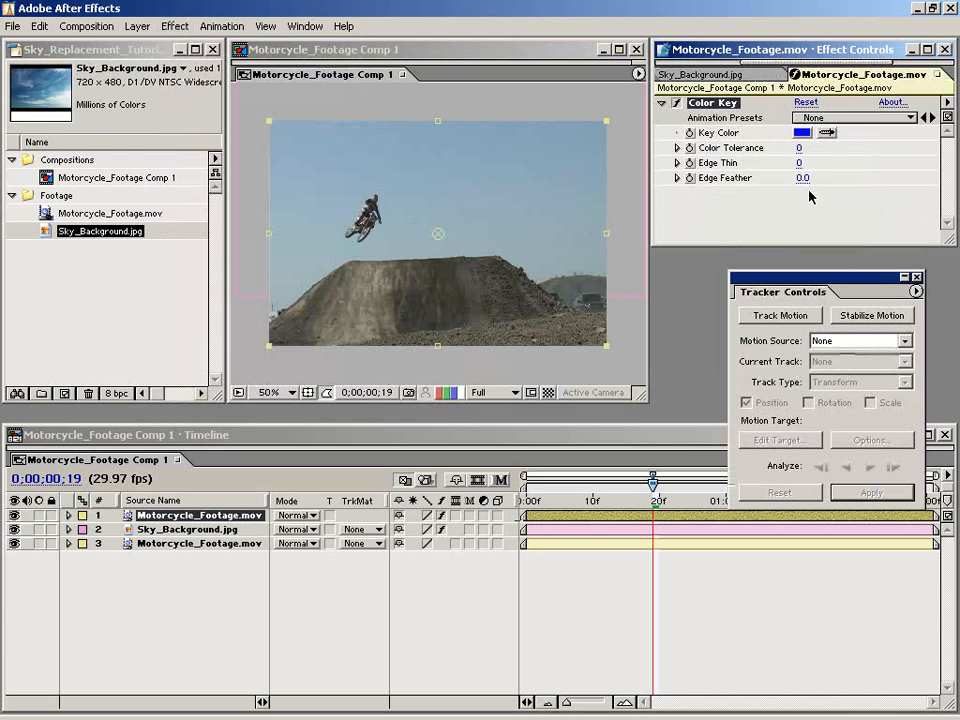
click(826, 133)
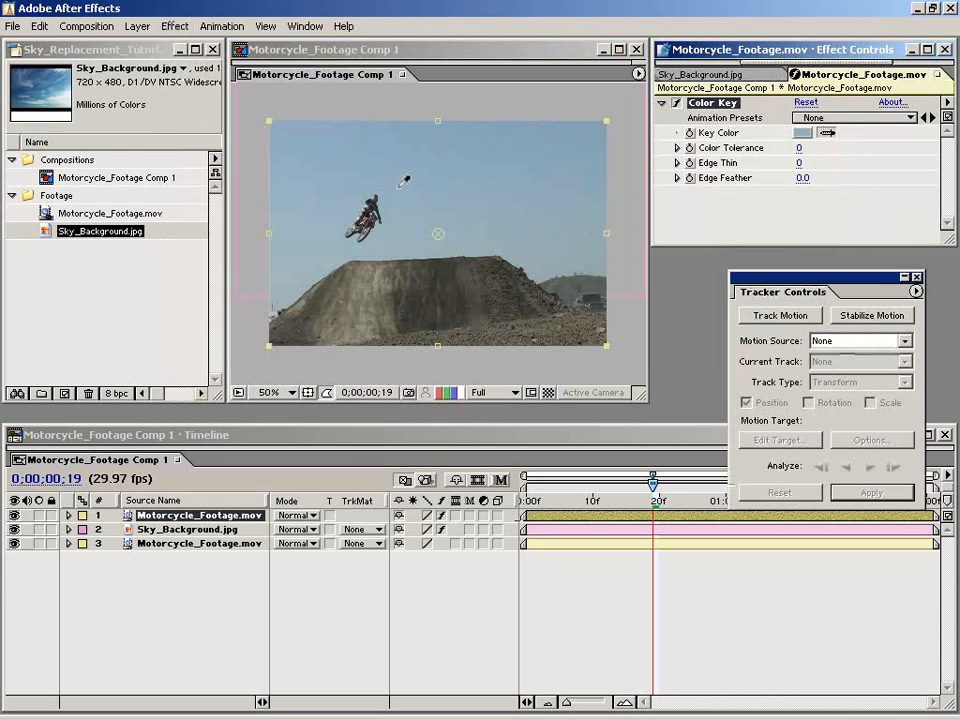
click(399, 186)
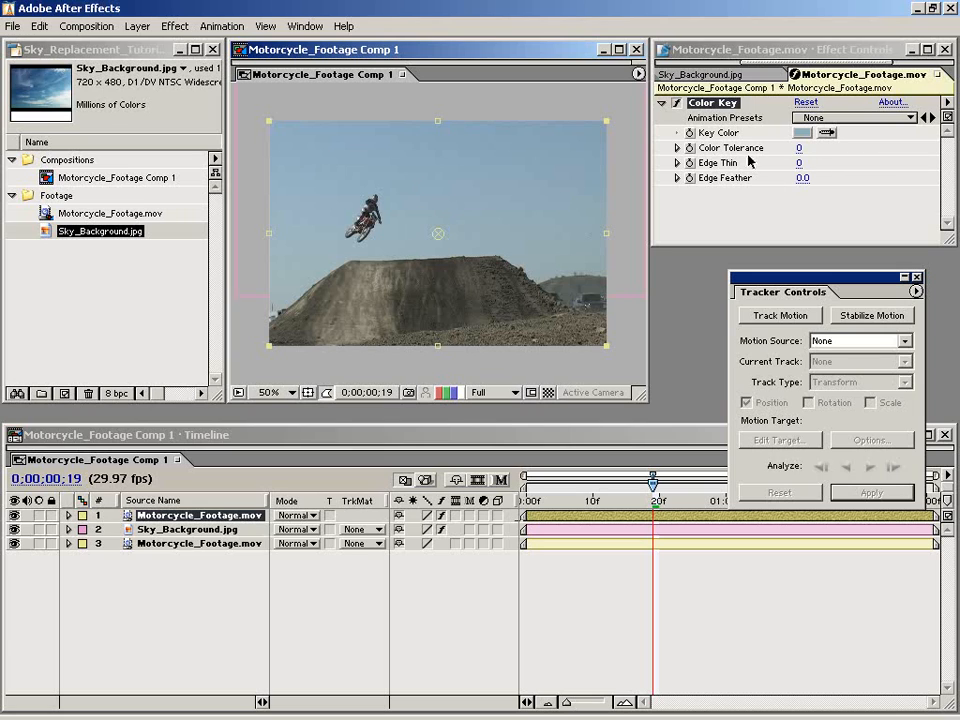
Step: Set the Color Key's Color Tolerance to 50 and compare the rider with the keyed layer hidden and shown
drag(799, 153, 818, 147)
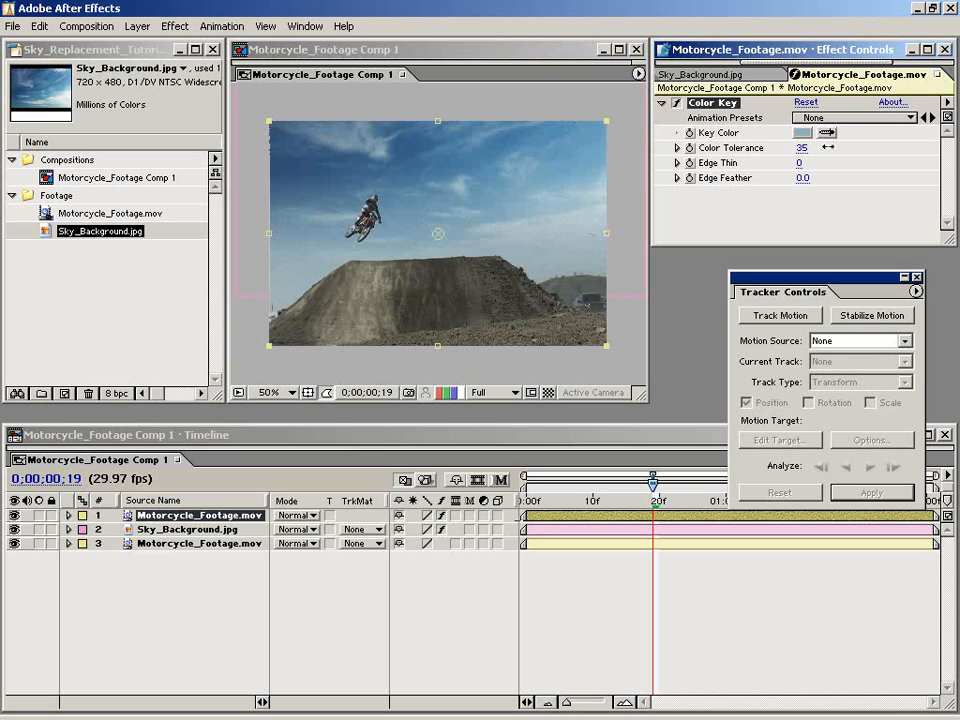
click(804, 148)
text(50)
key(Return)
key(period)
drag(332, 257, 445, 265)
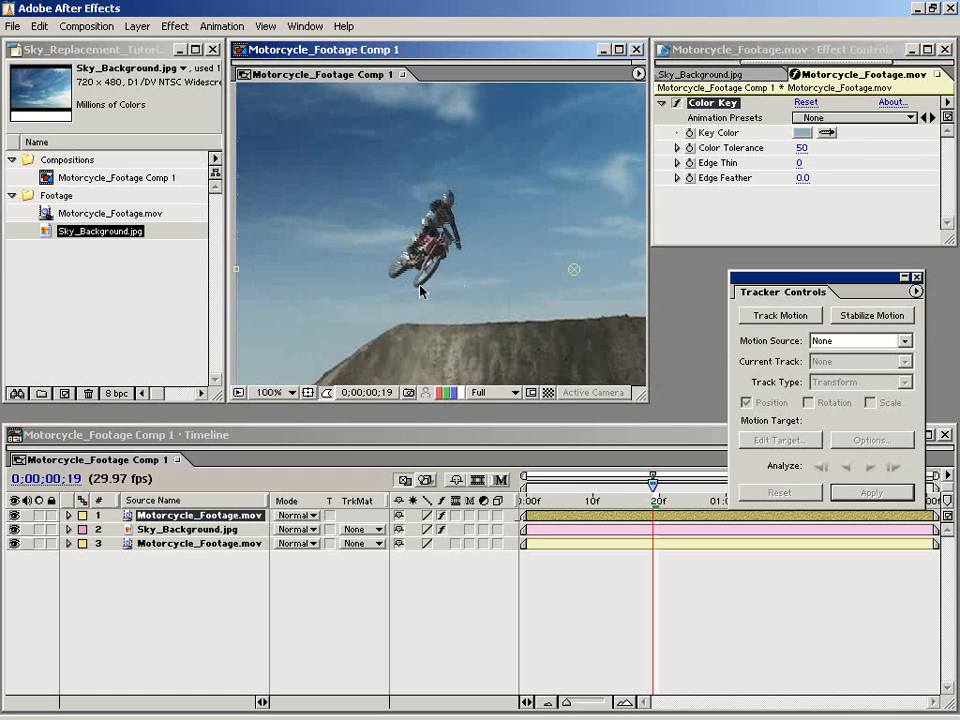
click(14, 515)
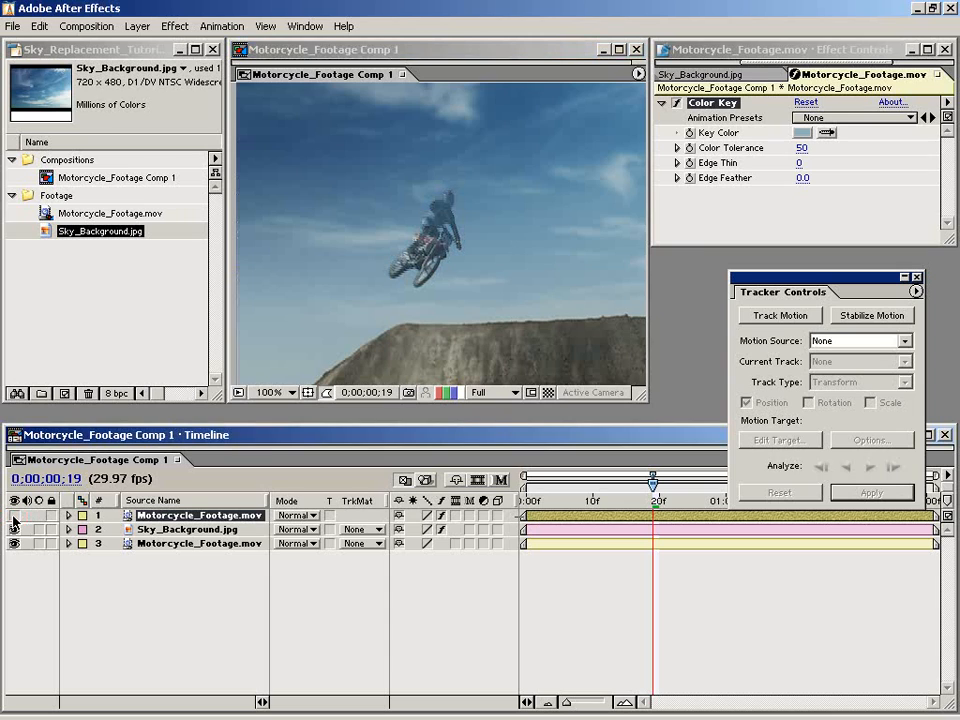
click(14, 515)
Step: At 0;00;01;19, set the Color Key's Color Tolerance to 55 on the top footage layer
key(comma)
drag(653, 484, 854, 506)
click(801, 149)
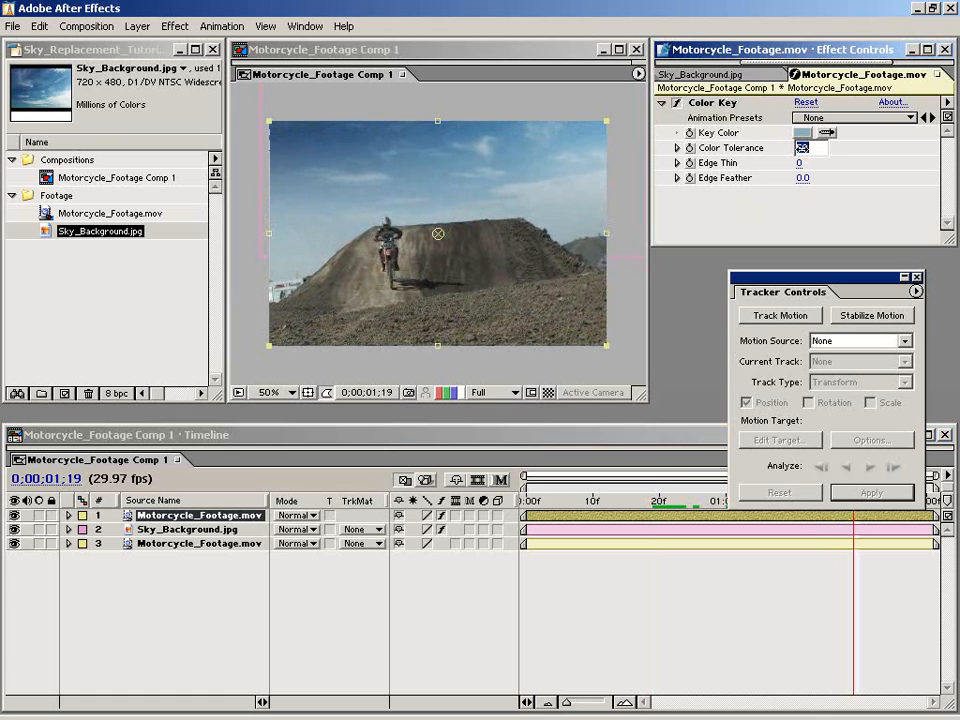
key(Return)
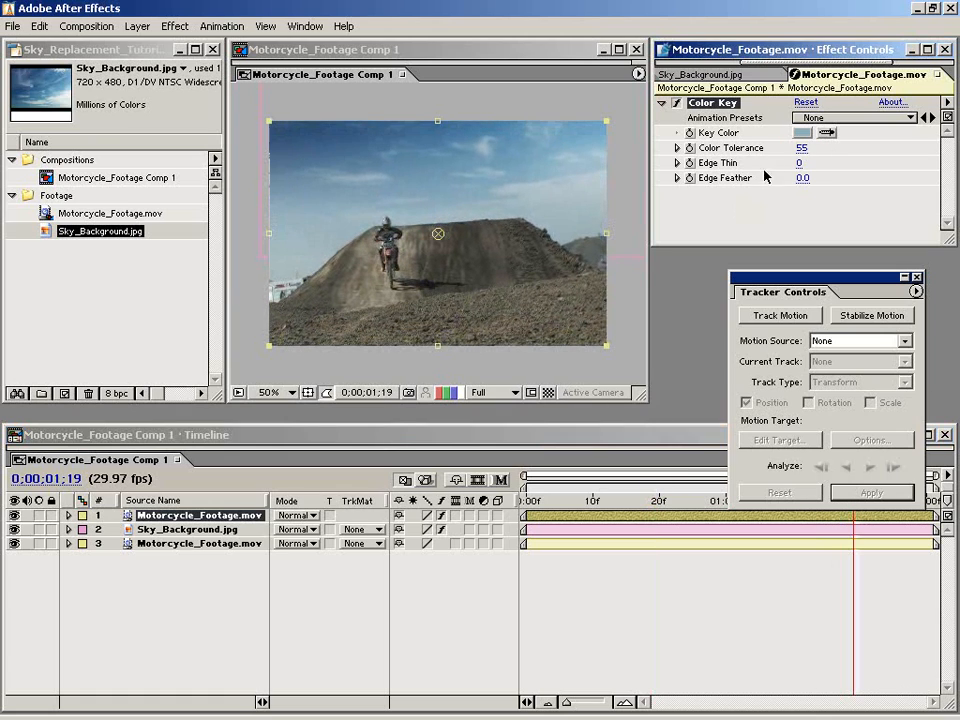
Step: Scrub through the keyed composite, then show the Time Controls and play a RAM preview of it
click(789, 664)
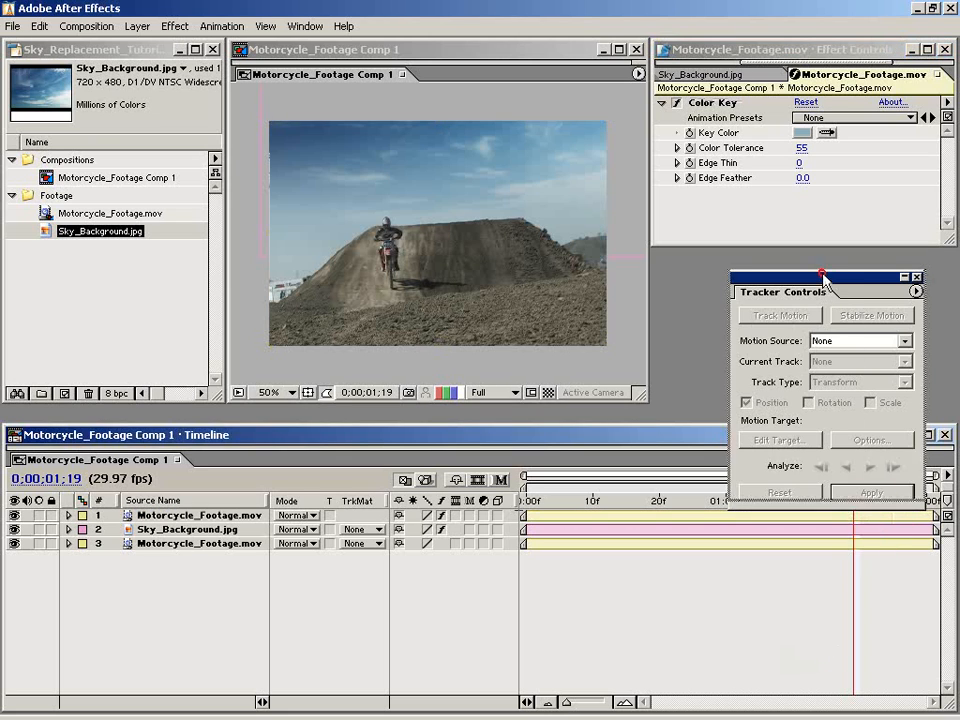
drag(819, 276, 825, 227)
drag(800, 500, 675, 510)
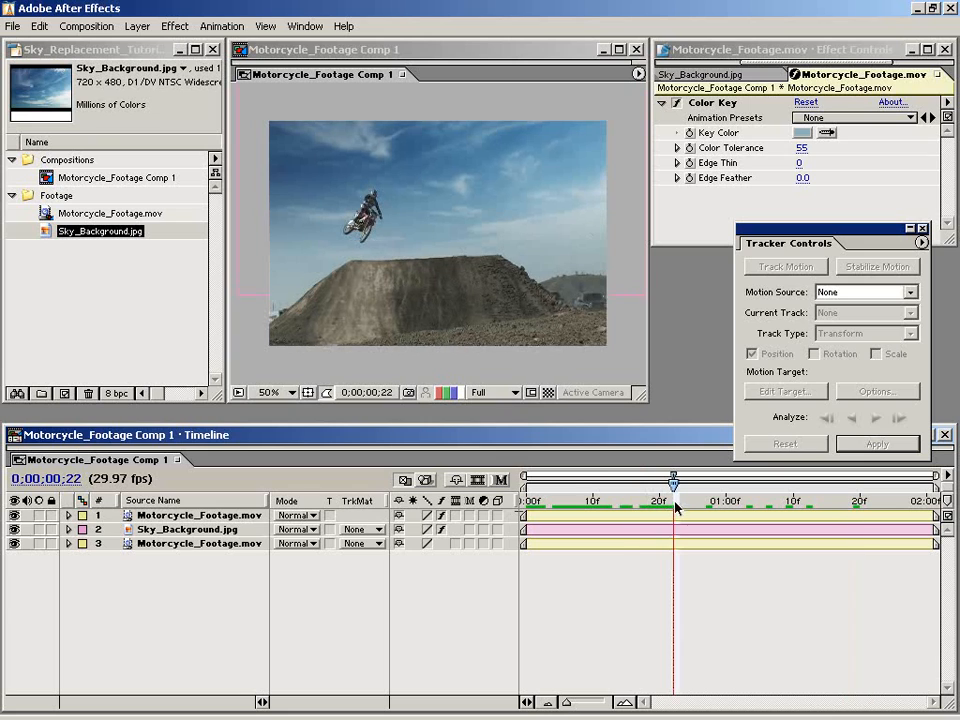
click(305, 26)
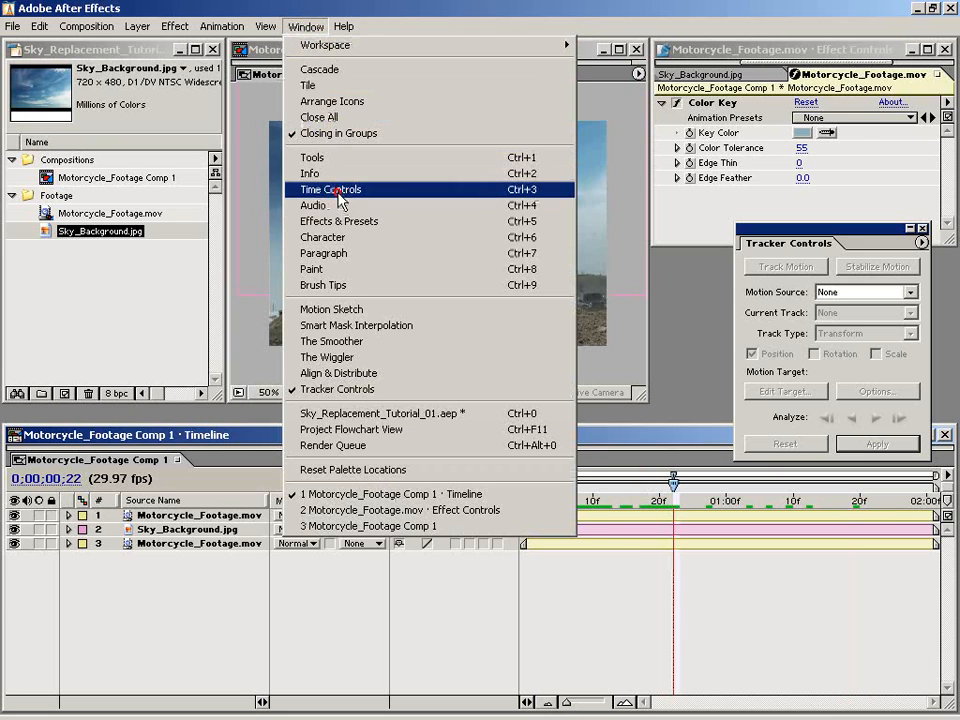
click(336, 204)
click(921, 83)
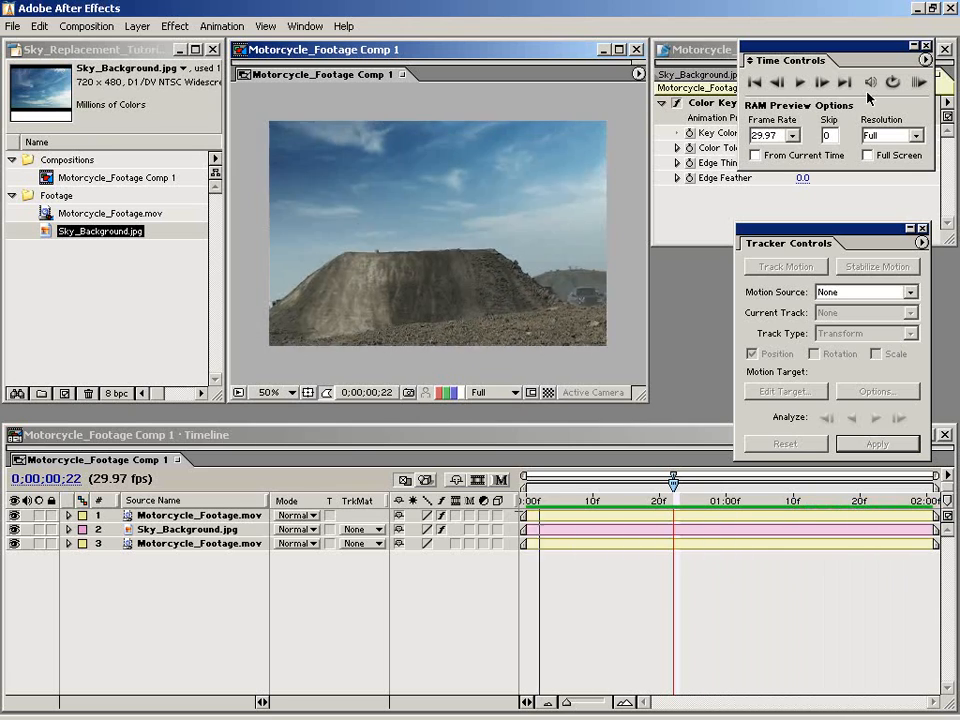
Step: Return to 0;00;00;00 and add a new adjustment layer above all other layers
click(539, 504)
drag(540, 508, 517, 508)
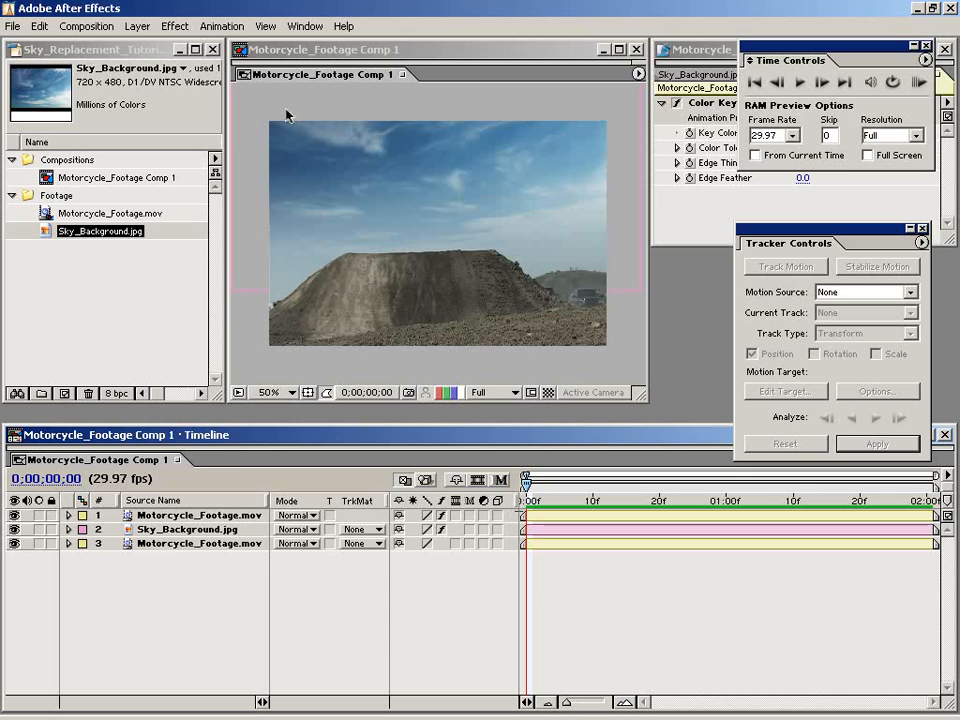
click(137, 26)
mouse_move(150, 45)
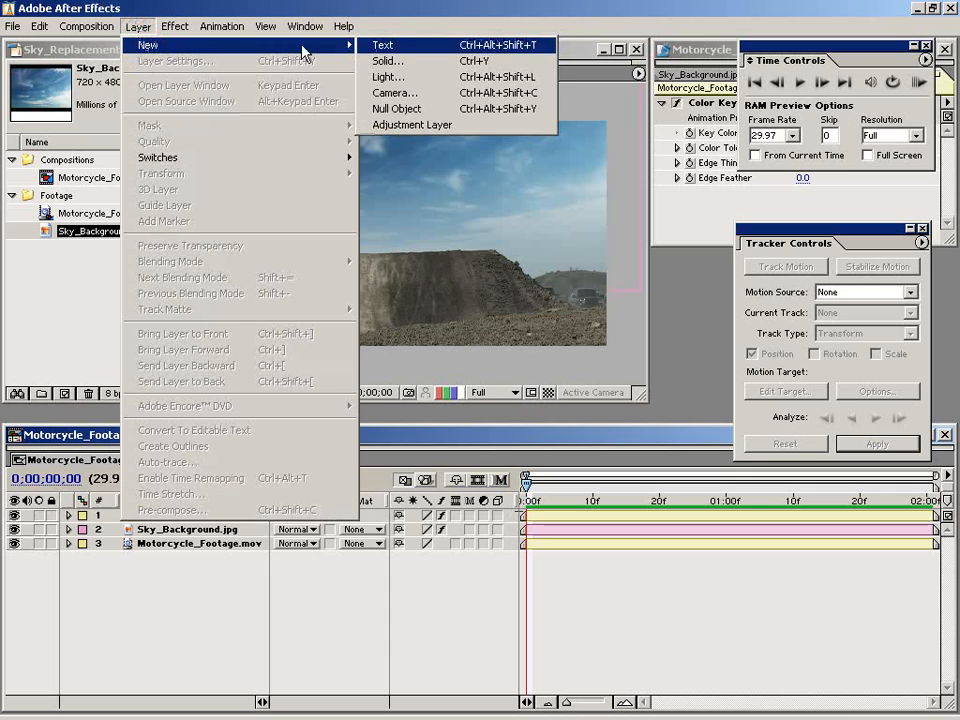
click(468, 125)
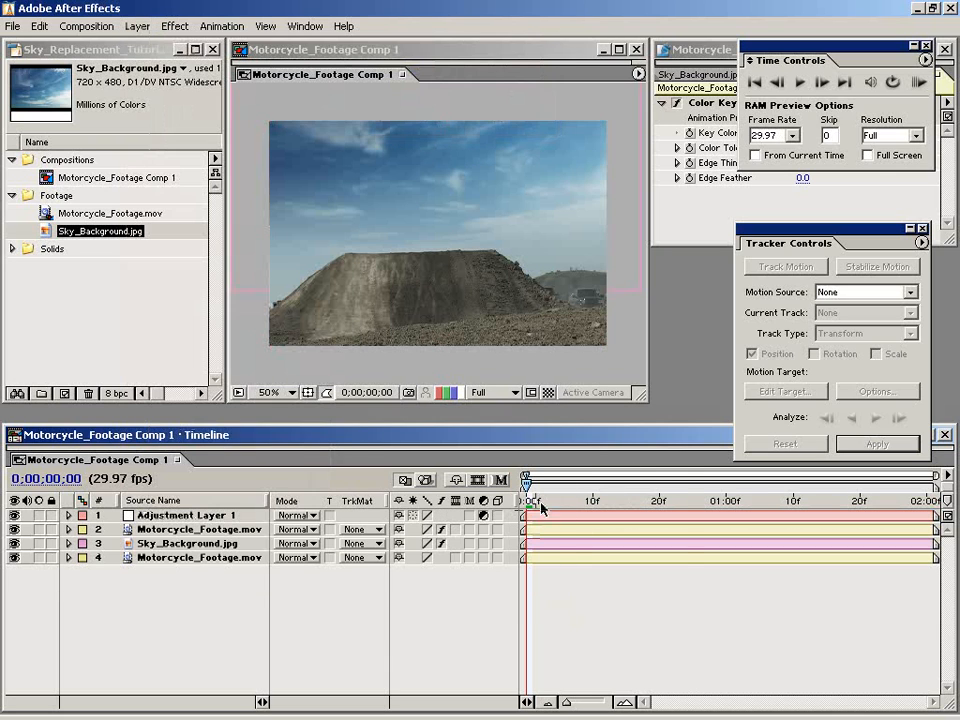
Step: Scrub to 0;00;00;12 and apply the Curves effect to Adjustment Layer 1
drag(536, 500, 692, 503)
click(576, 515)
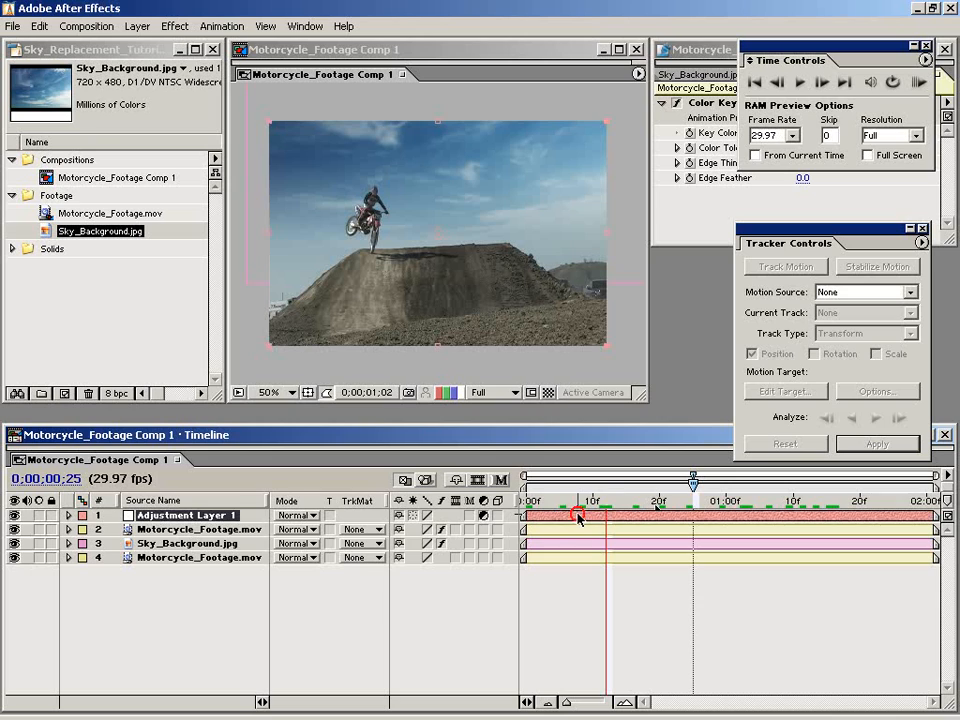
click(175, 26)
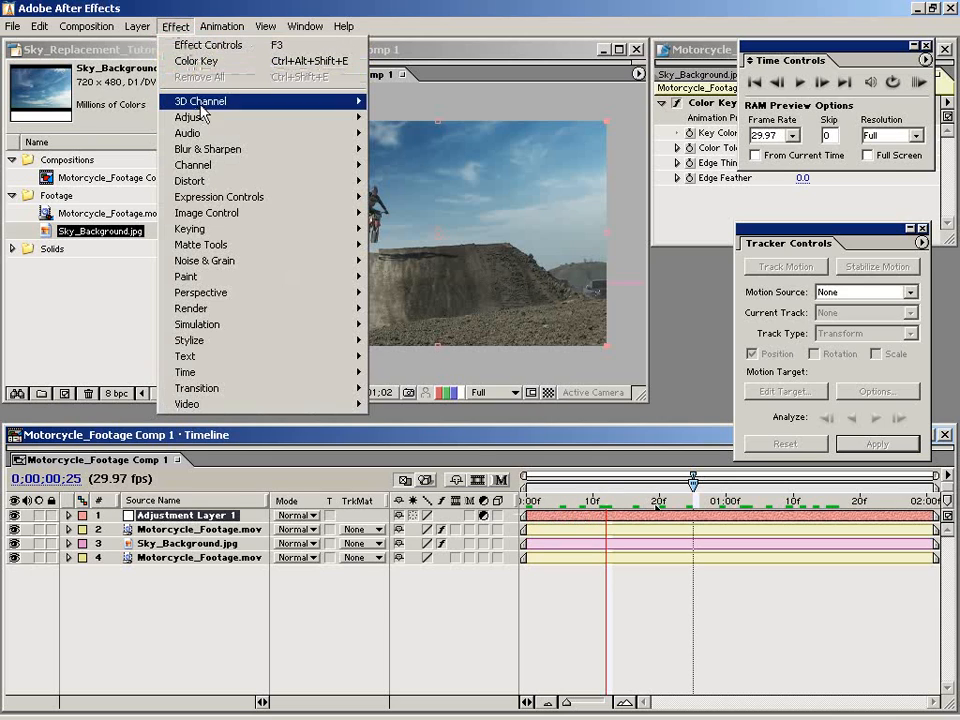
mouse_move(200, 120)
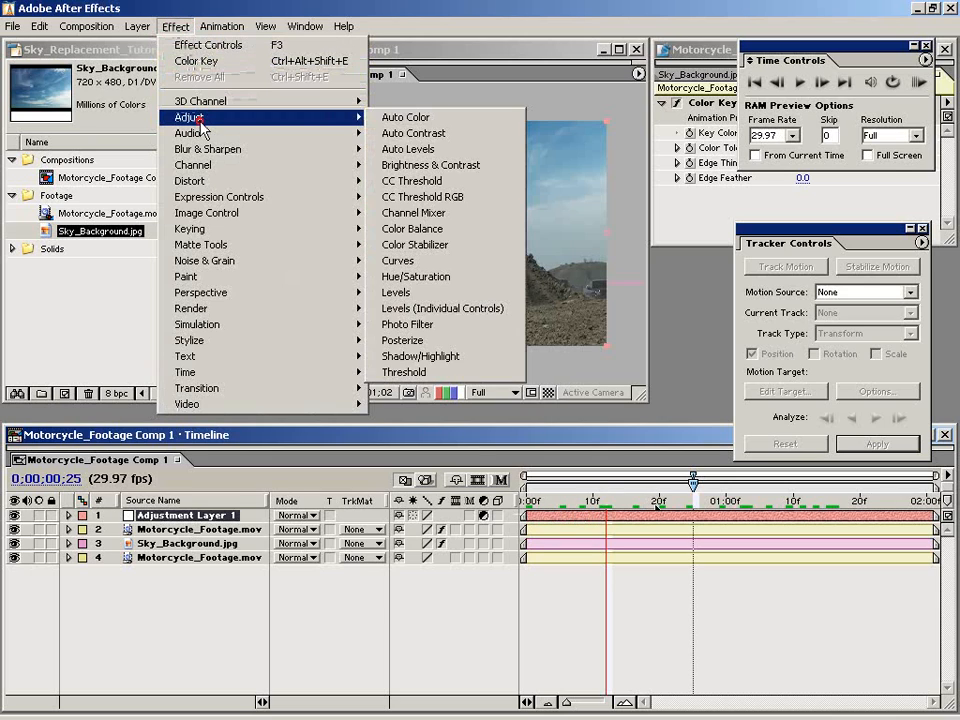
click(408, 262)
key(KP_0)
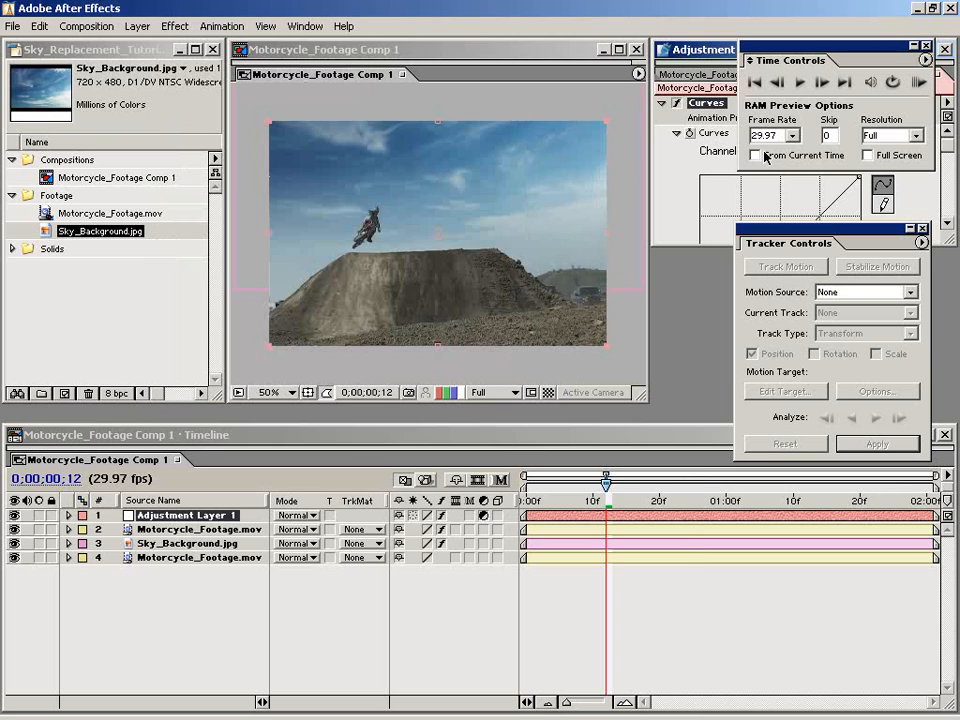
Step: Make room to show the full Curves graph and shape the RGB curve into a gentle S, with brighter highlights and slightly darker shadows
click(926, 47)
drag(828, 240, 866, 383)
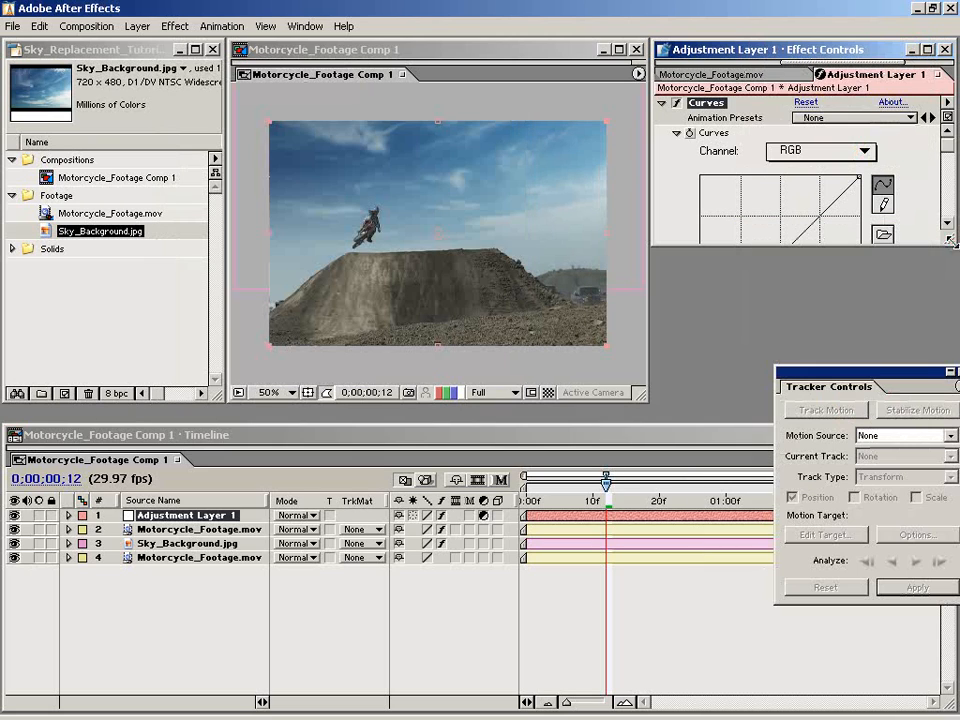
drag(943, 362, 945, 362)
drag(797, 240, 790, 236)
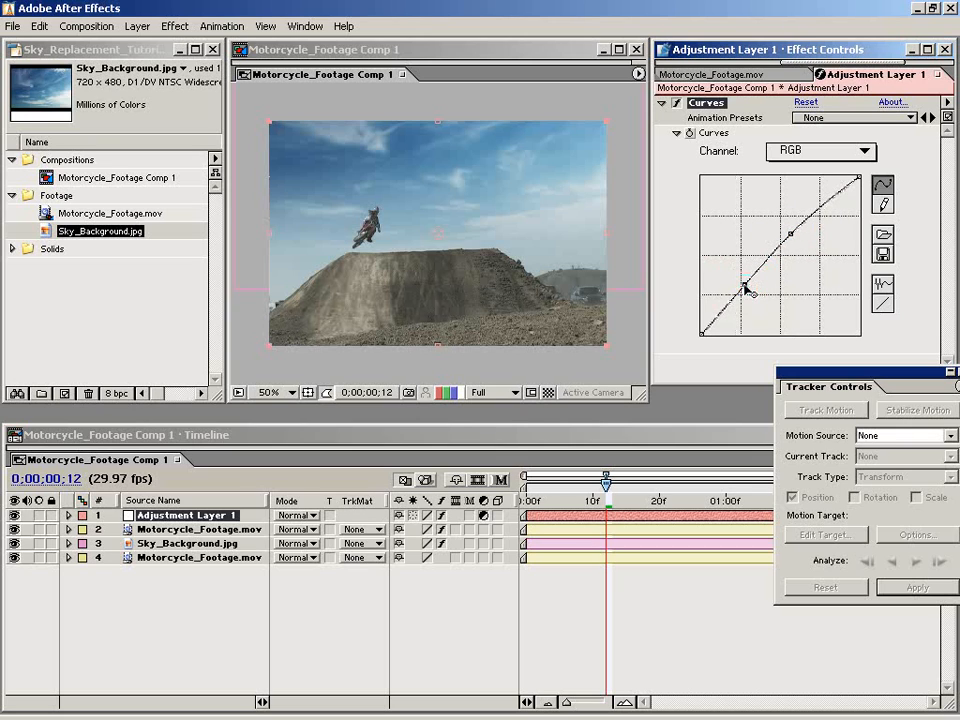
drag(744, 285, 745, 292)
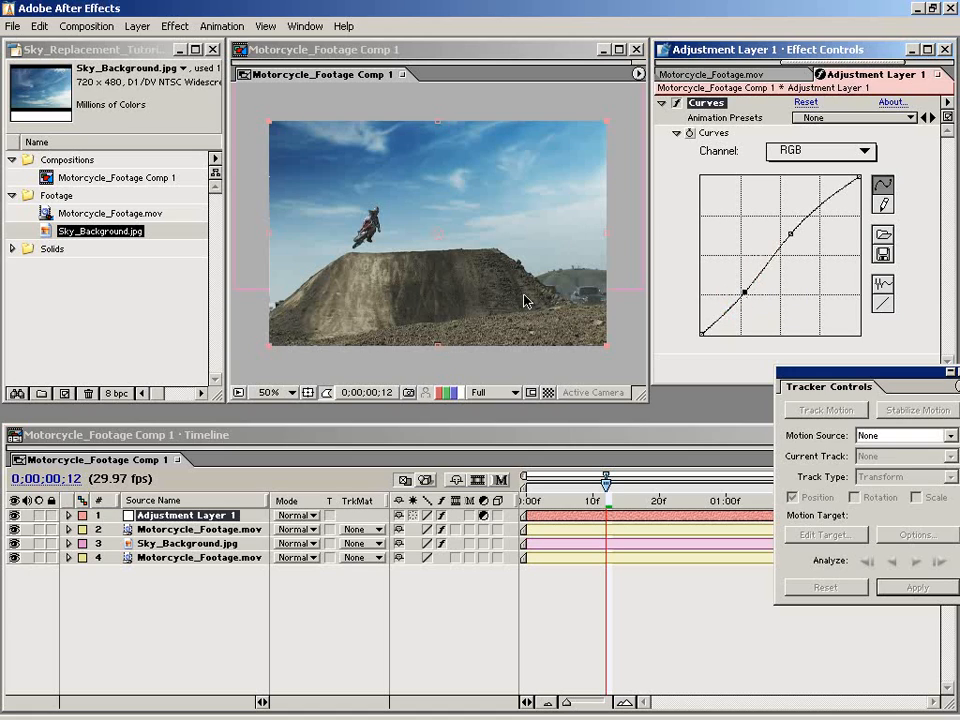
Step: Warm the composite by slightly raising the middle of the Red curve and slightly lowering the middle of the Blue curve
click(793, 152)
click(805, 170)
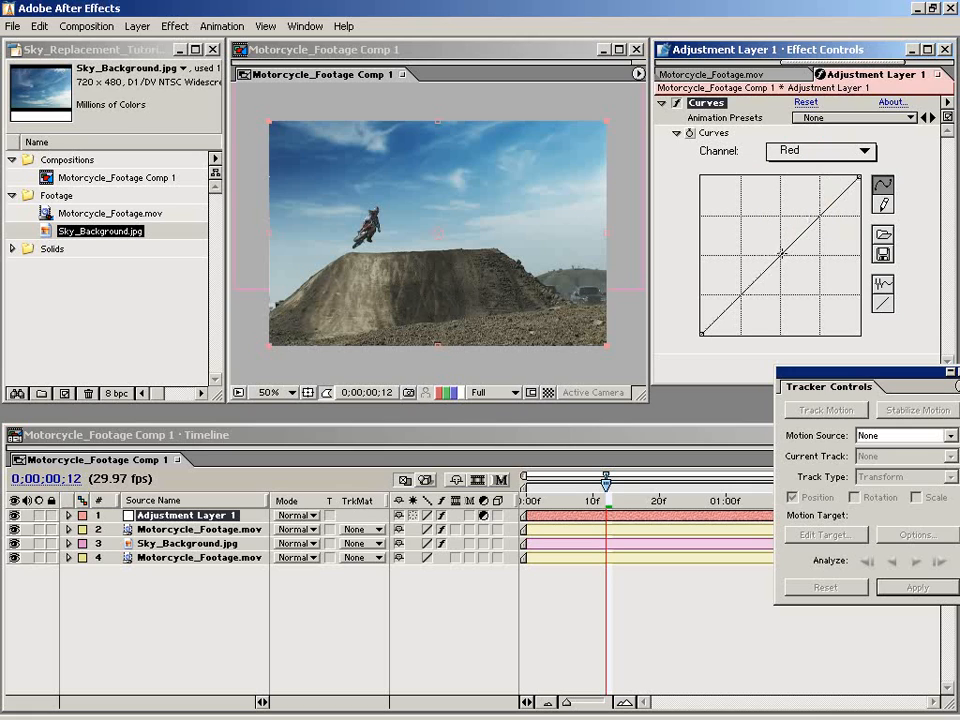
drag(782, 253, 777, 247)
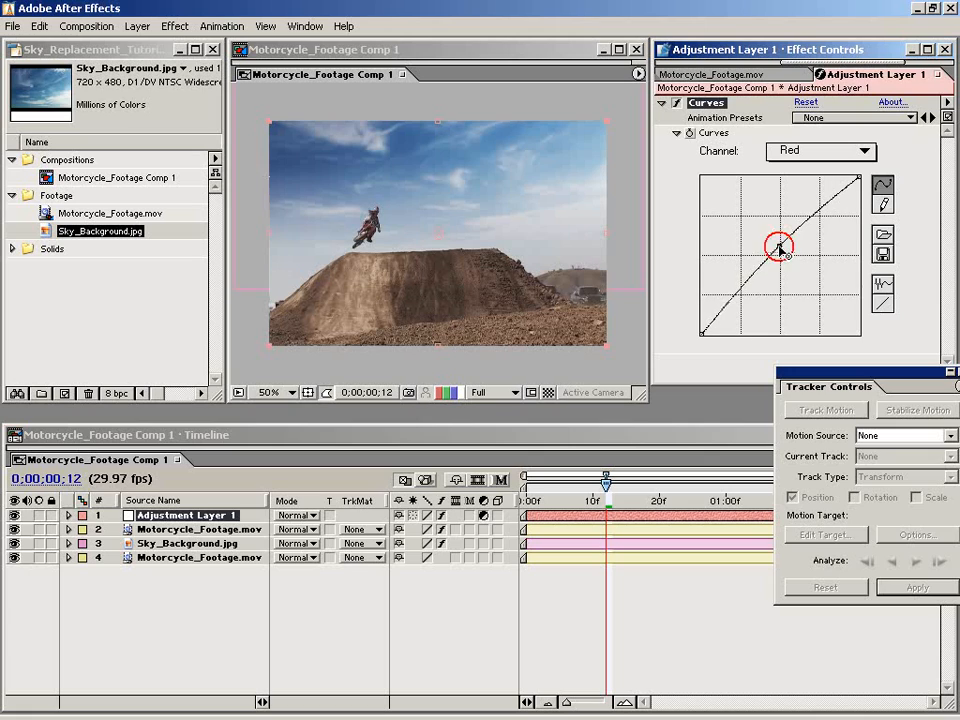
click(791, 152)
click(795, 184)
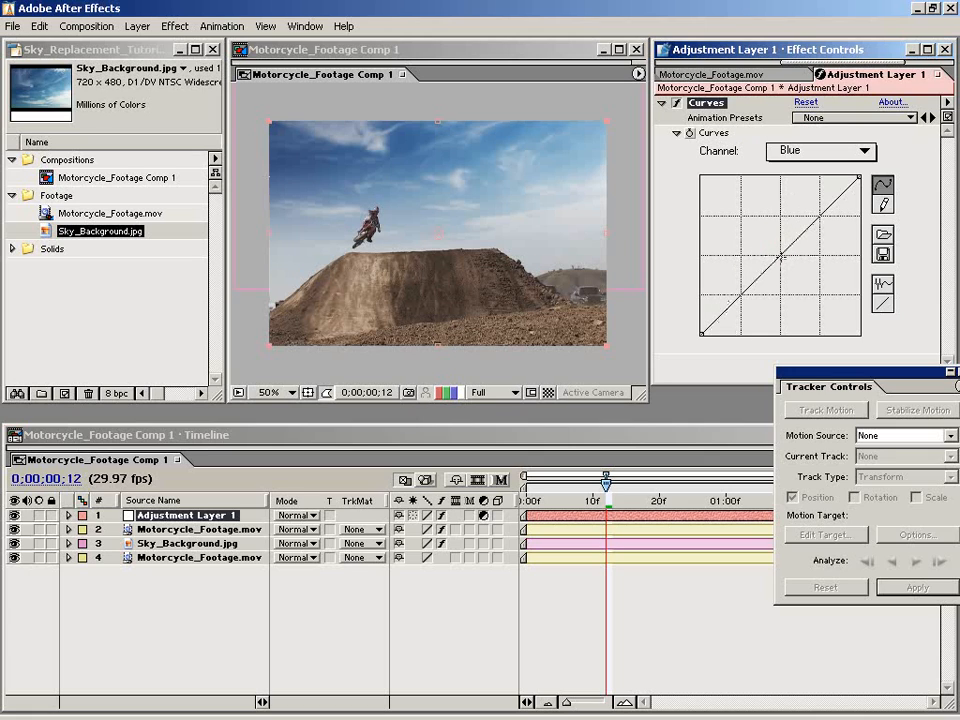
mouse_move(781, 256)
mouse_down()
mouse_move(791, 266)
mouse_move(786, 258)
mouse_up()
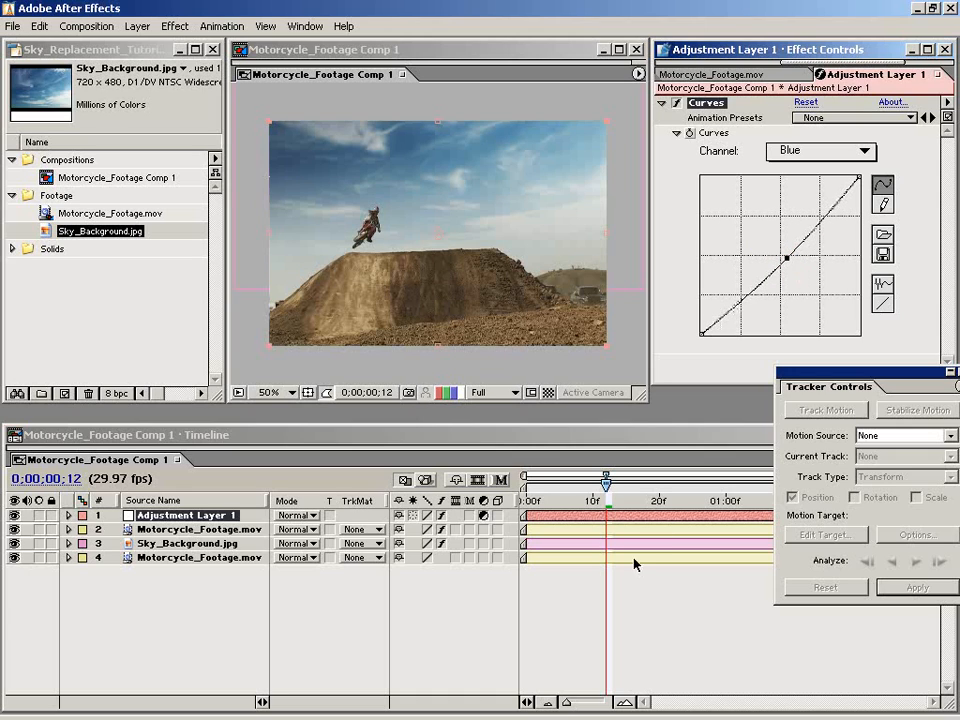
Step: Show the Time Controls, play a RAM preview of the color-adjusted composite, and scrub through it to 0;00;00;25
click(632, 582)
mouse_move(611, 500)
mouse_down()
mouse_move(726, 499)
mouse_move(553, 500)
mouse_up()
click(305, 26)
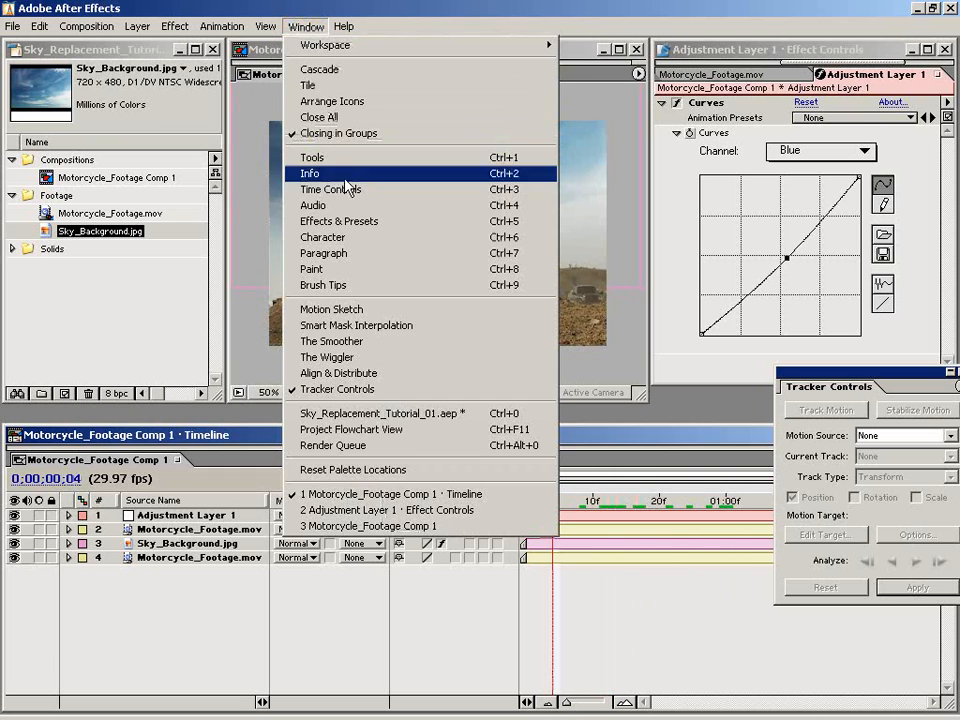
click(394, 189)
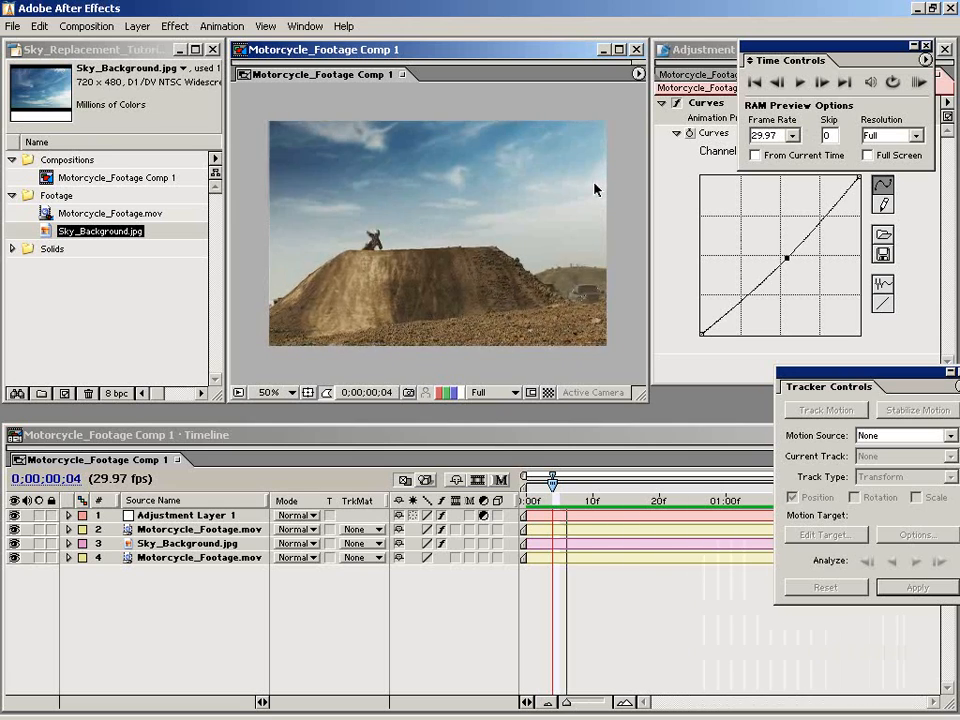
drag(590, 486, 698, 503)
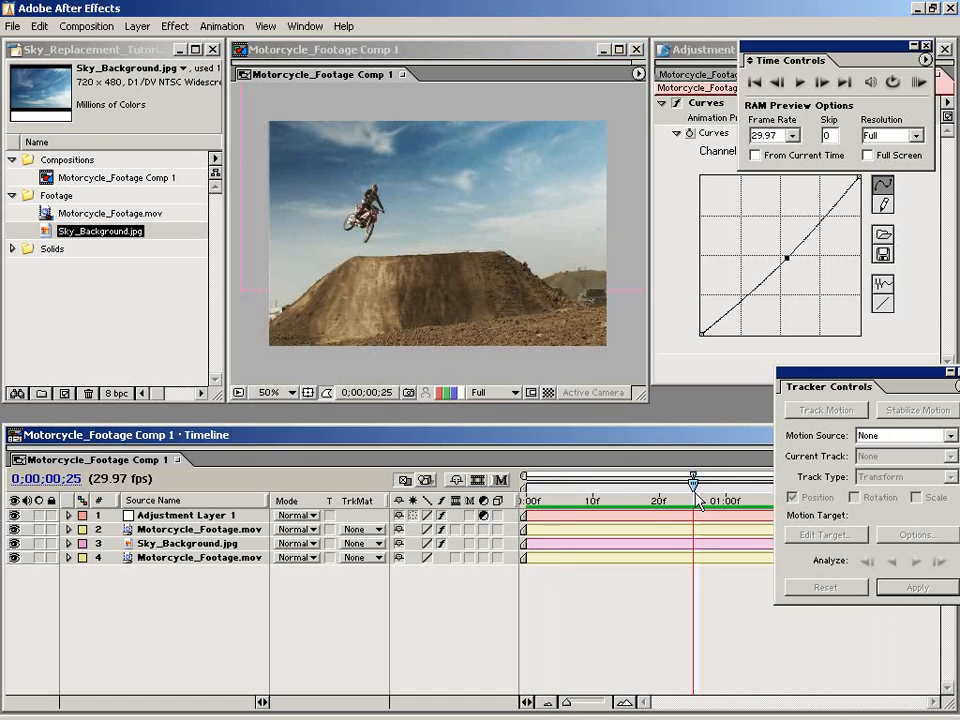